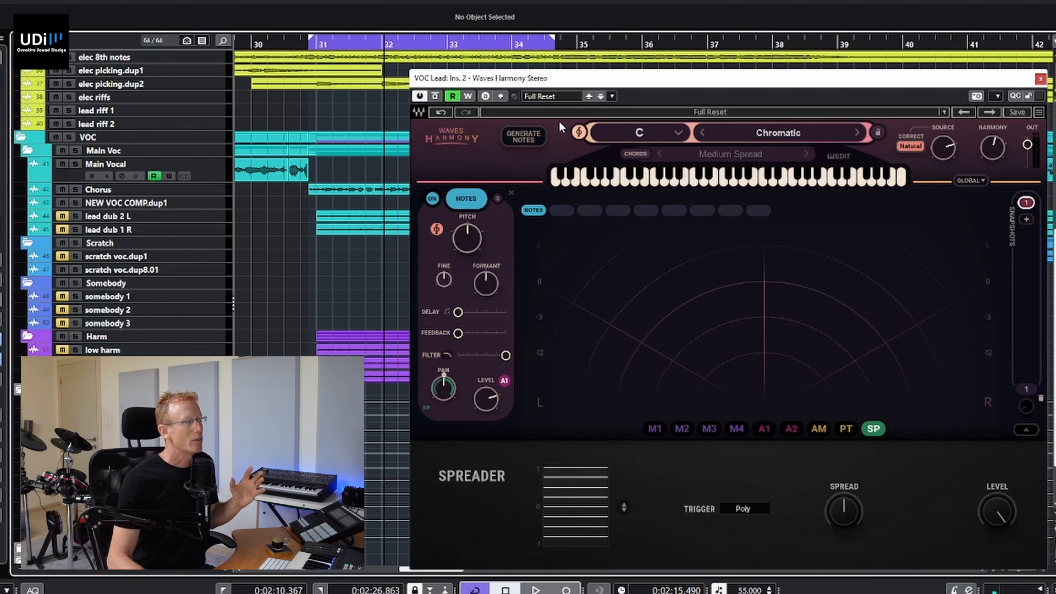
- Enable automatic note generation and set the session key to E with the Major scale
left_click(529, 136)
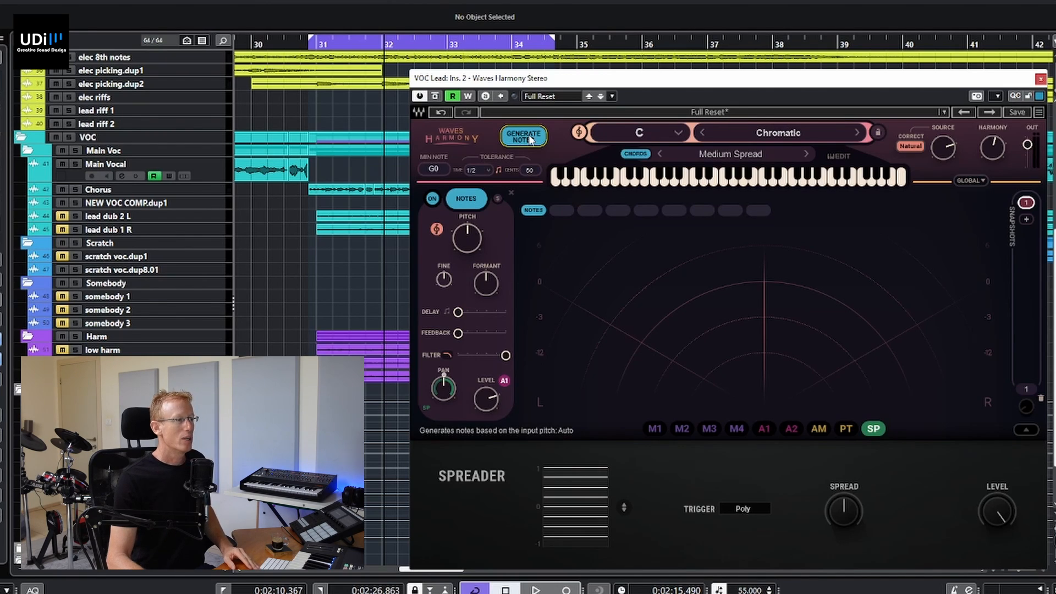
scroll(640, 134, "up", 1)
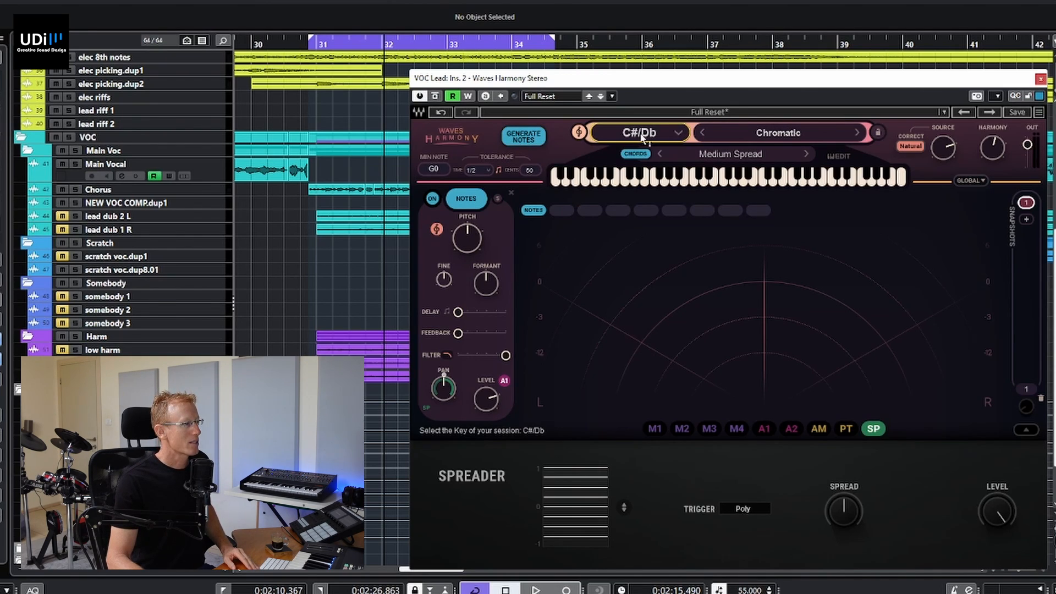
scroll(641, 136, "up", 2)
left_click(769, 137)
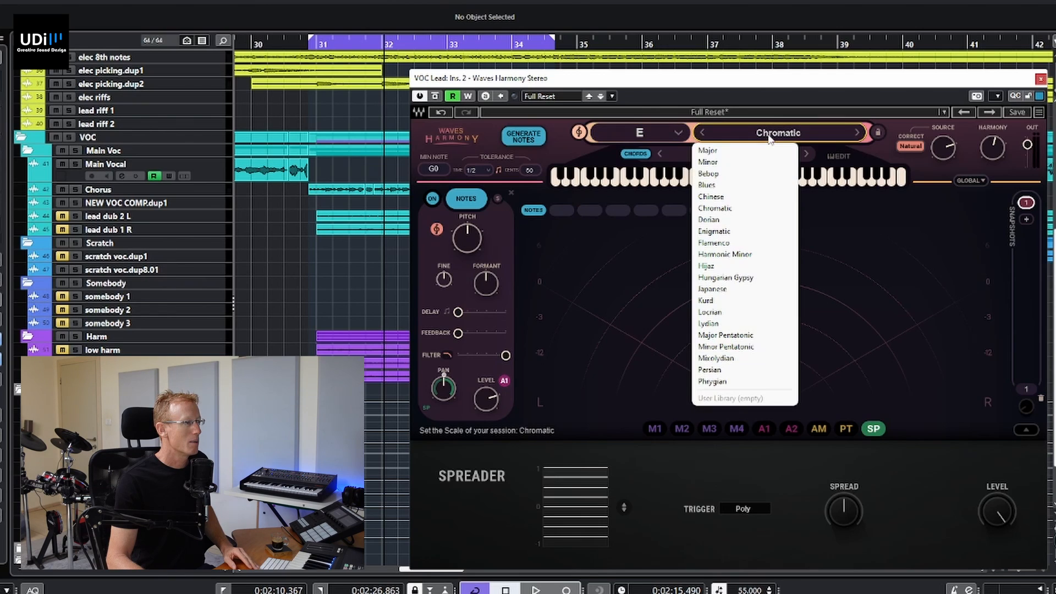
left_click(754, 152)
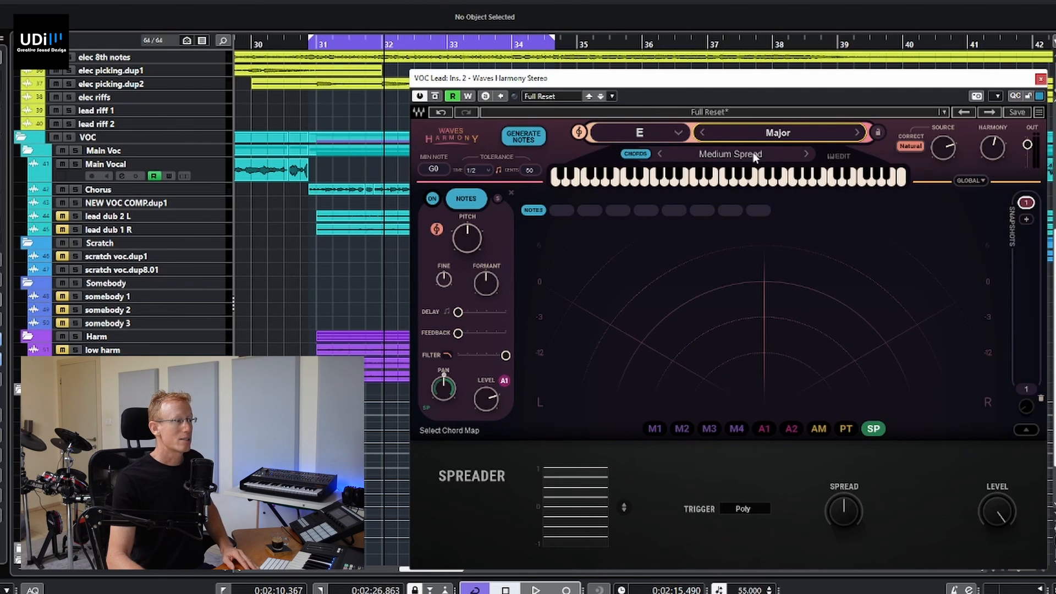
- Play the looped section to audition the harmonies generated with the Medium Spread chord map
key("space")
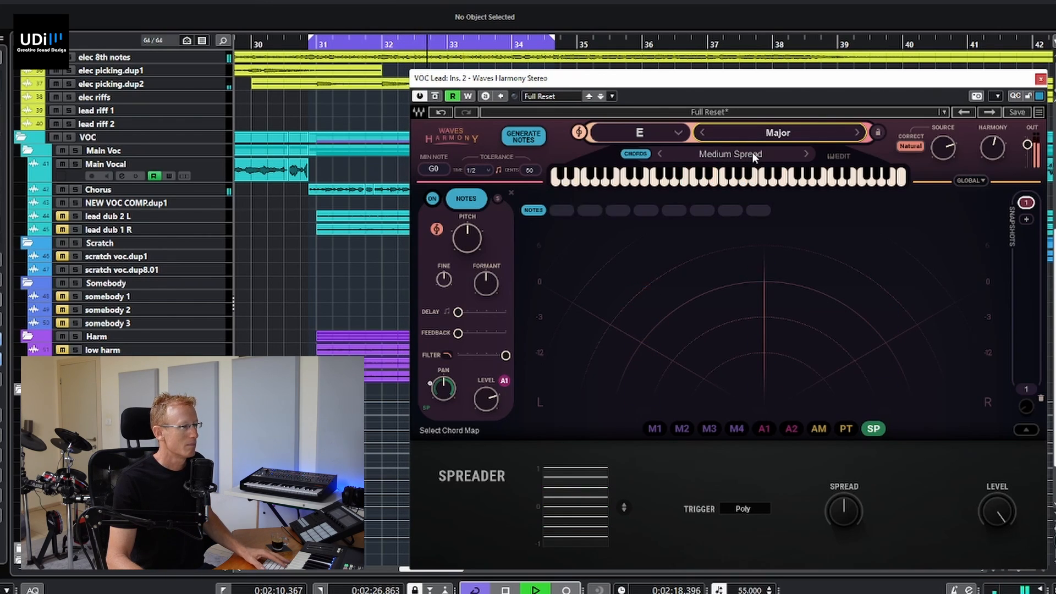
left_click(941, 148)
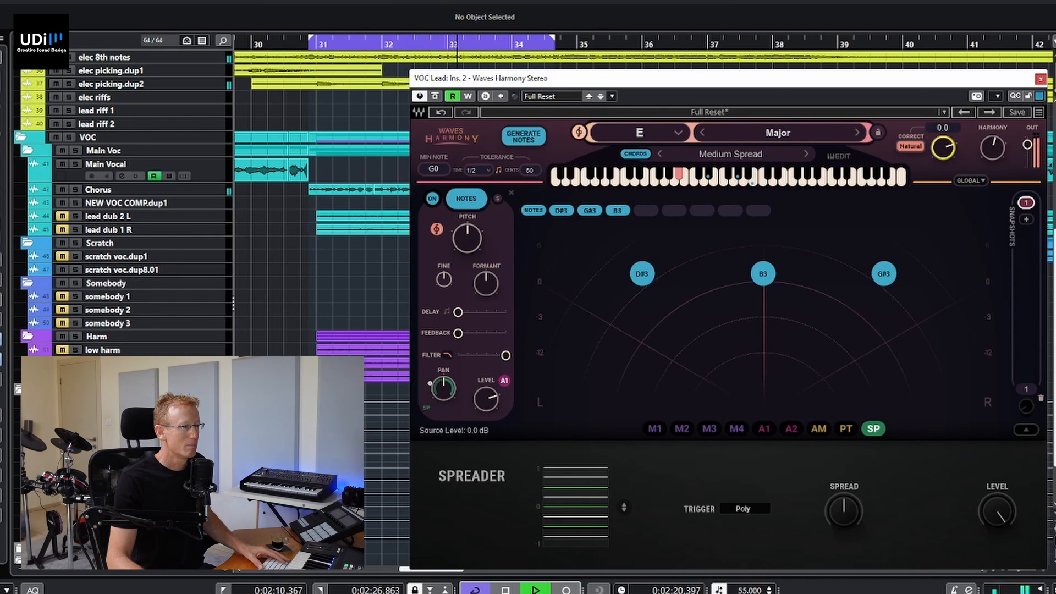
key("space")
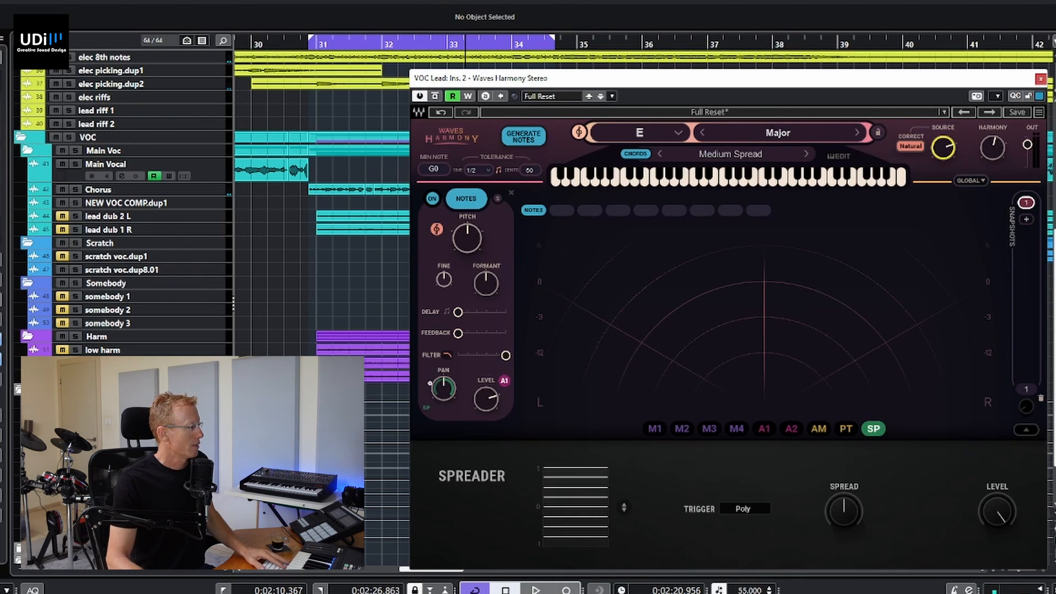
- Set the source level to -0.5 dB, lower the overall harmony level, and audition the looped vocal
key("s")
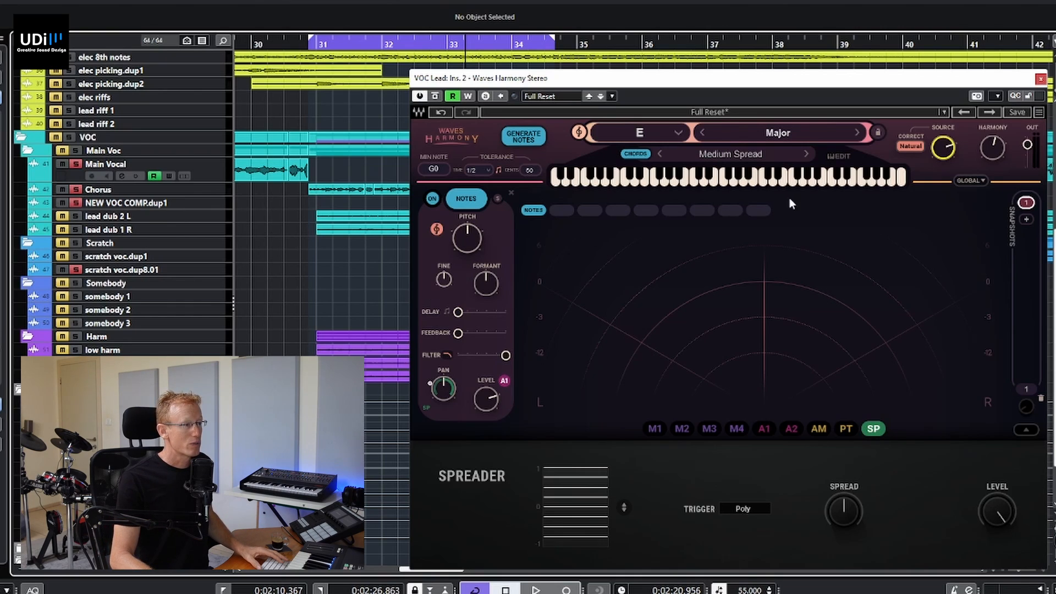
left_click_drag(994, 150, 994, 151)
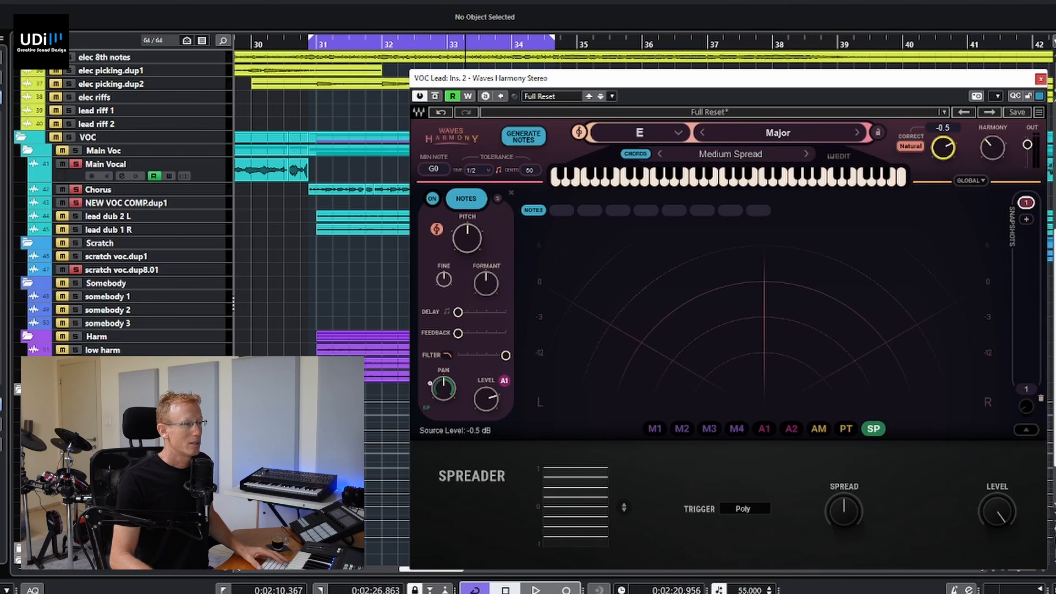
key("space")
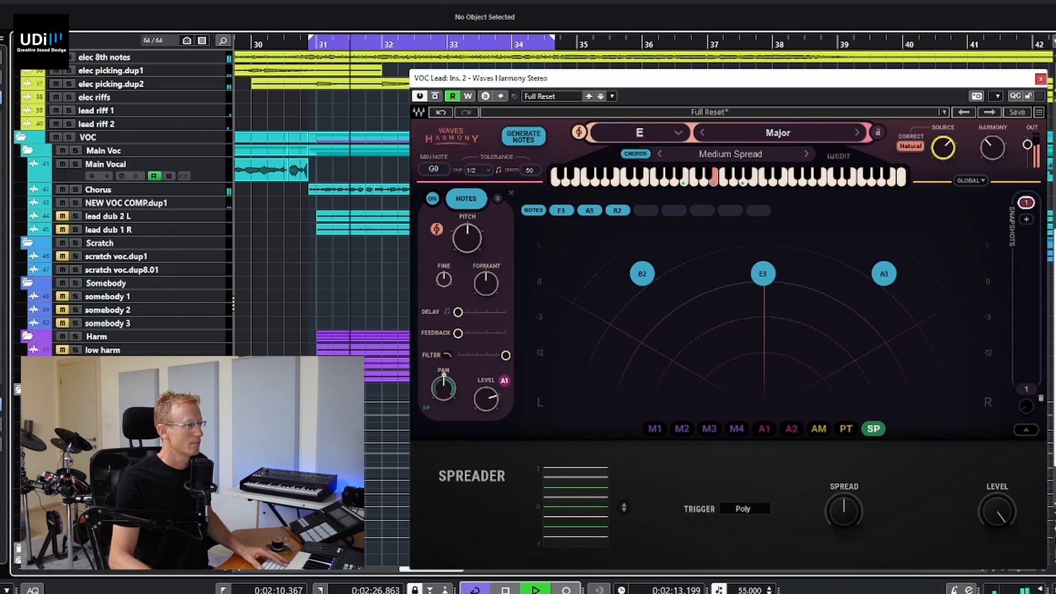
key("space")
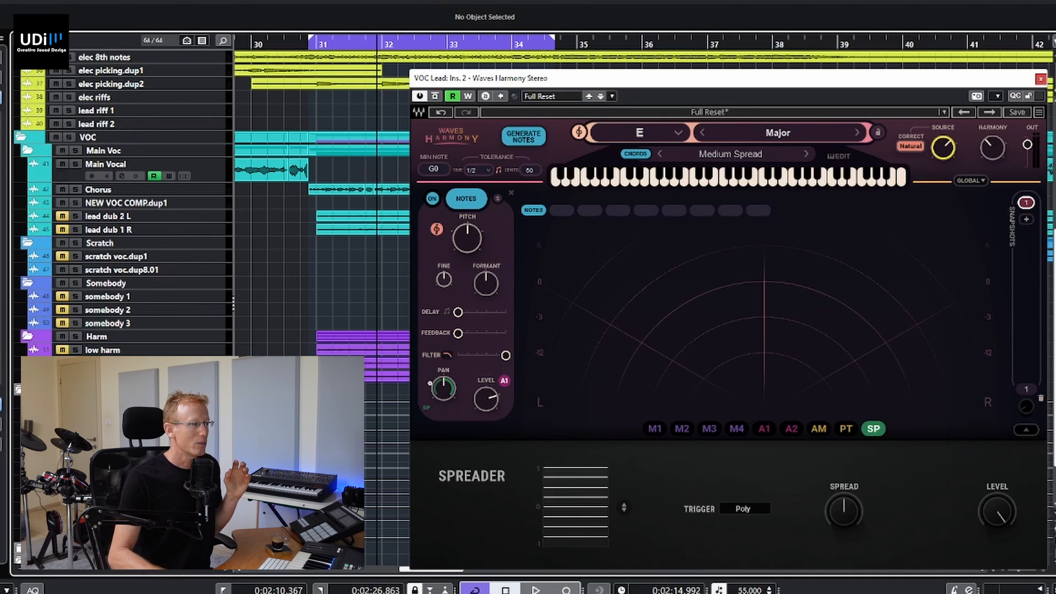
- Reload the Full Reset preset and add three unison harmonies: one centred, one panned left and one panned right
left_click(725, 113)
left_click(784, 254)
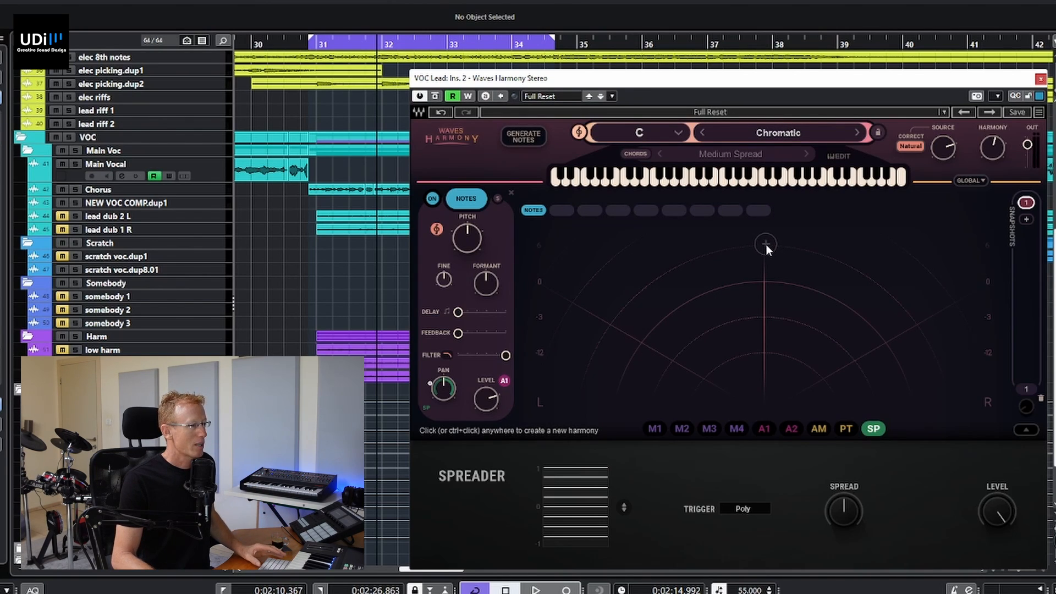
left_click(766, 246)
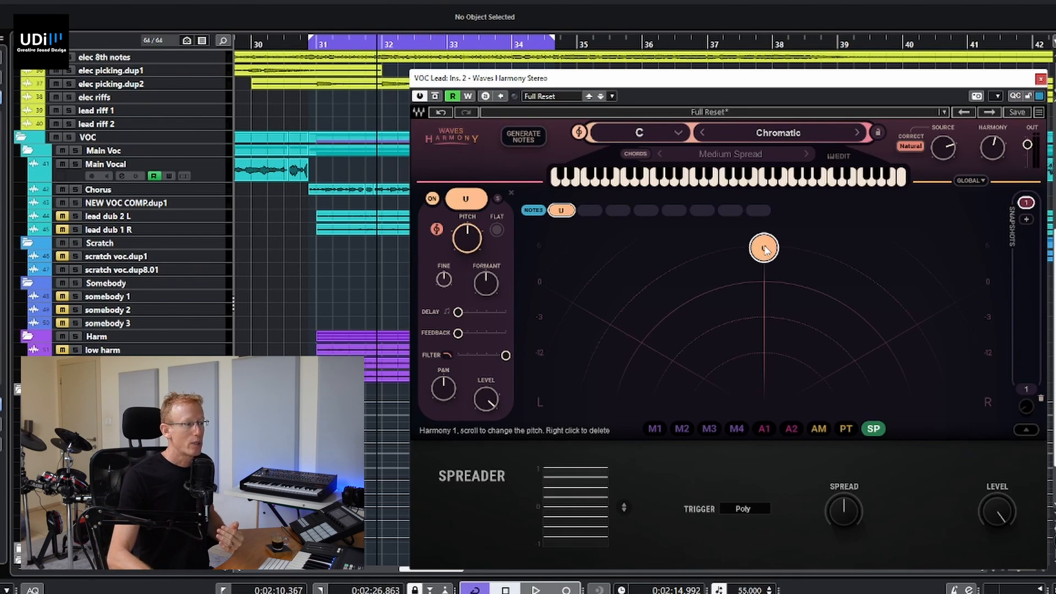
mouse_move(764, 248)
left_mouse_down()
mouse_move(761, 337)
mouse_move(776, 266)
mouse_move(688, 255)
mouse_move(599, 306)
mouse_move(802, 257)
mouse_move(898, 272)
mouse_move(763, 249)
left_mouse_up()
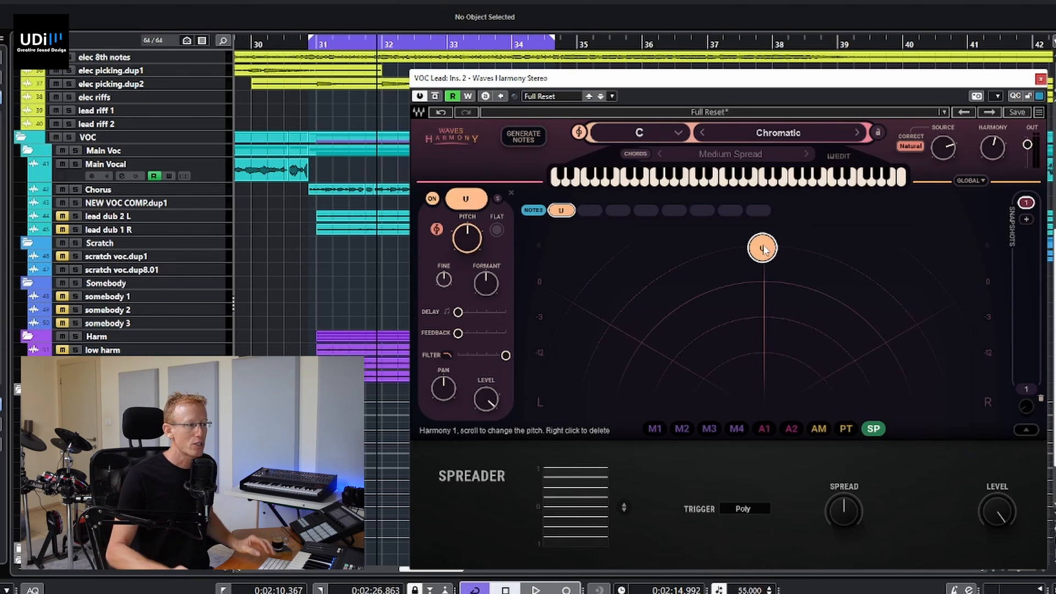
left_click(660, 266)
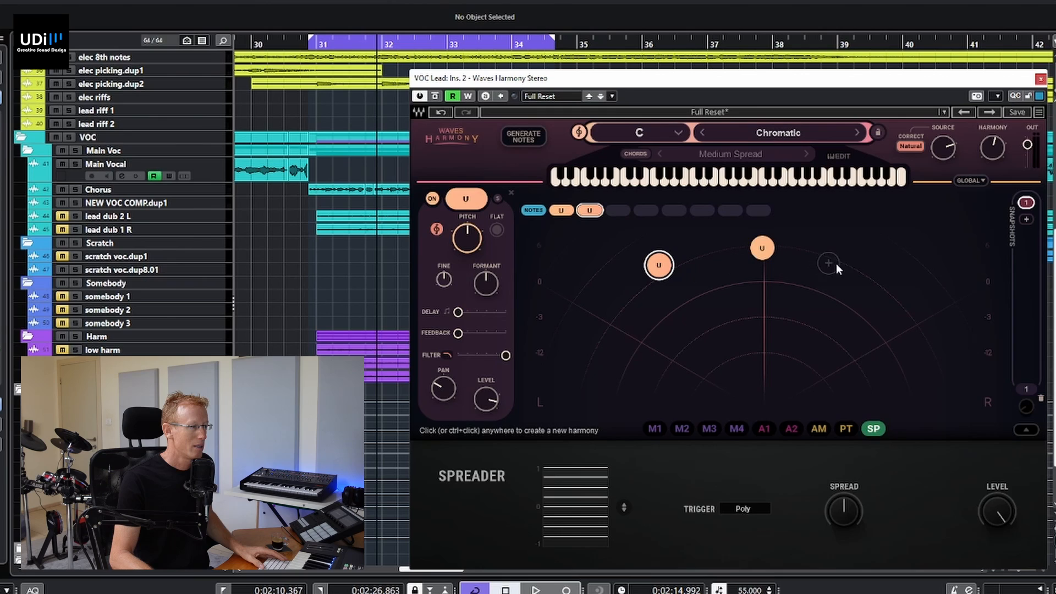
left_click(851, 262)
- Lower the centre harmony to the 0 level arc and spread the two side harmonies hard left and hard right
left_click_drag(762, 248, 761, 280)
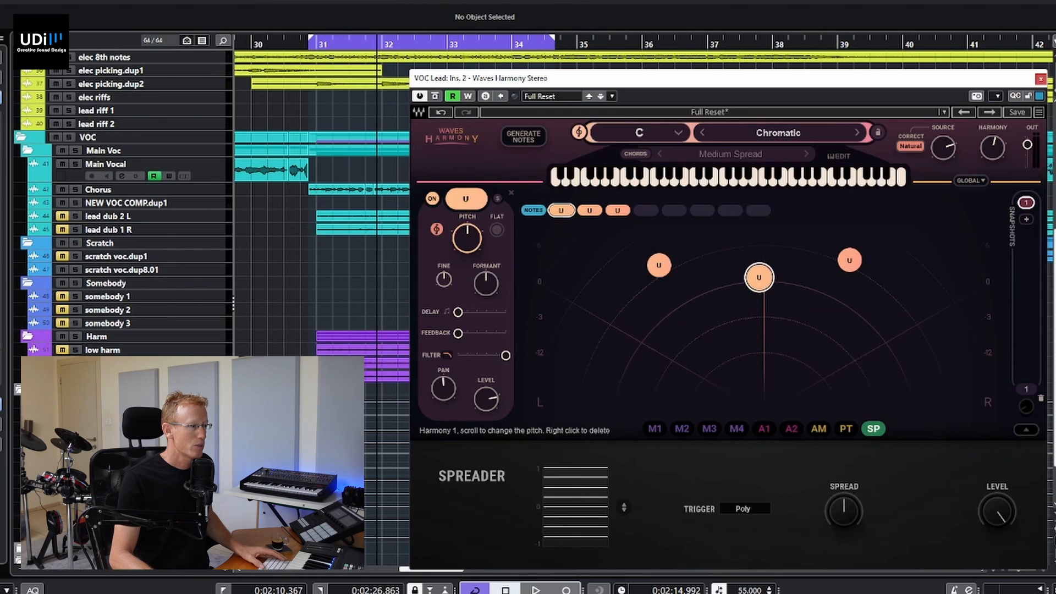
left_click_drag(839, 264, 954, 295)
left_click(658, 265)
left_click_drag(658, 265, 537, 288)
left_click_drag(964, 291, 990, 292)
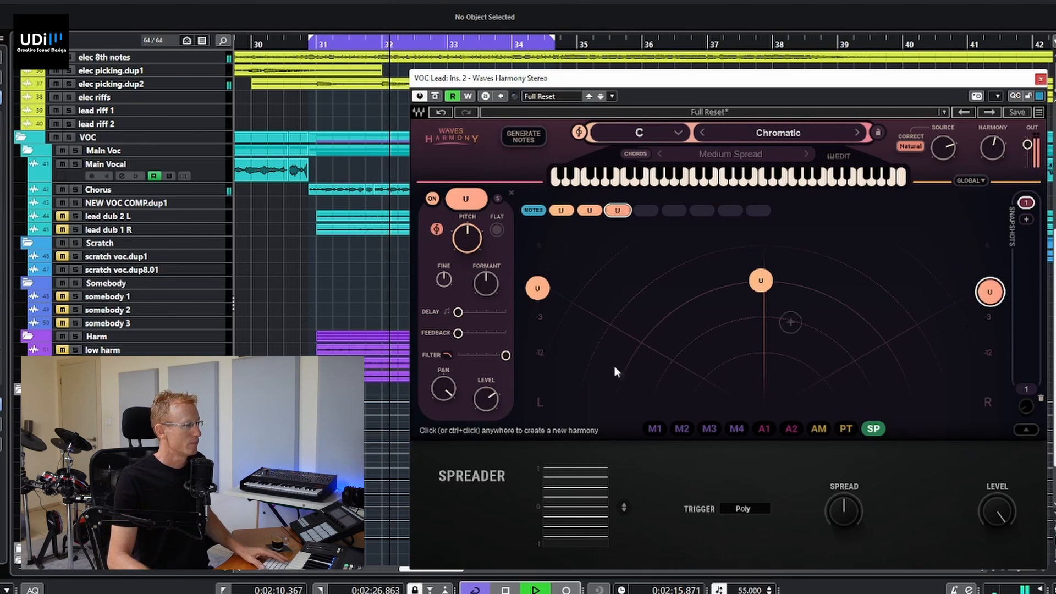
- Solo the vocal, try two extra unison harmonies wide left and right during playback, and remove both
key("s")
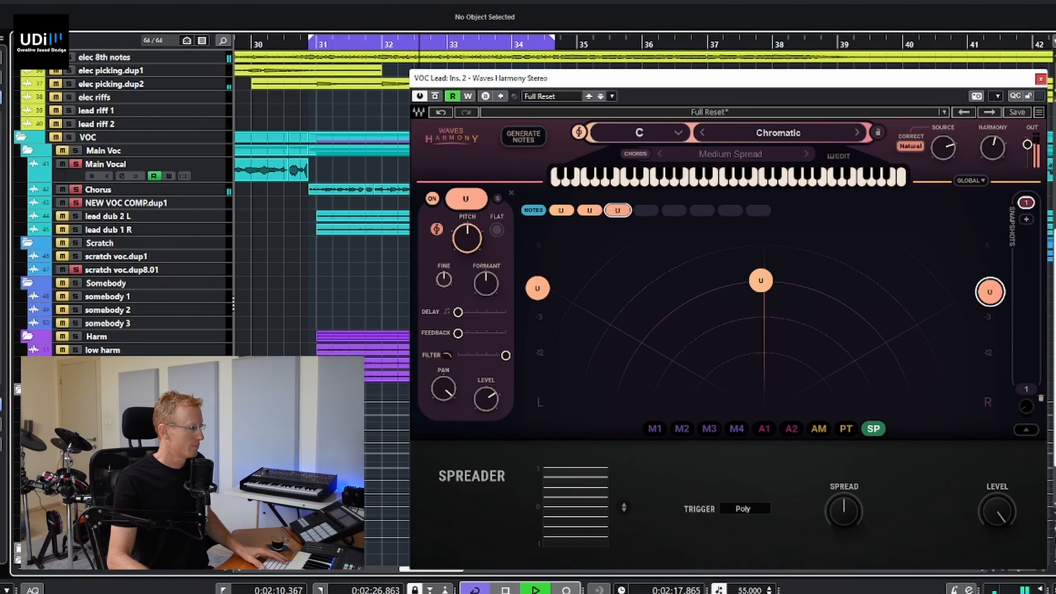
left_click(592, 269)
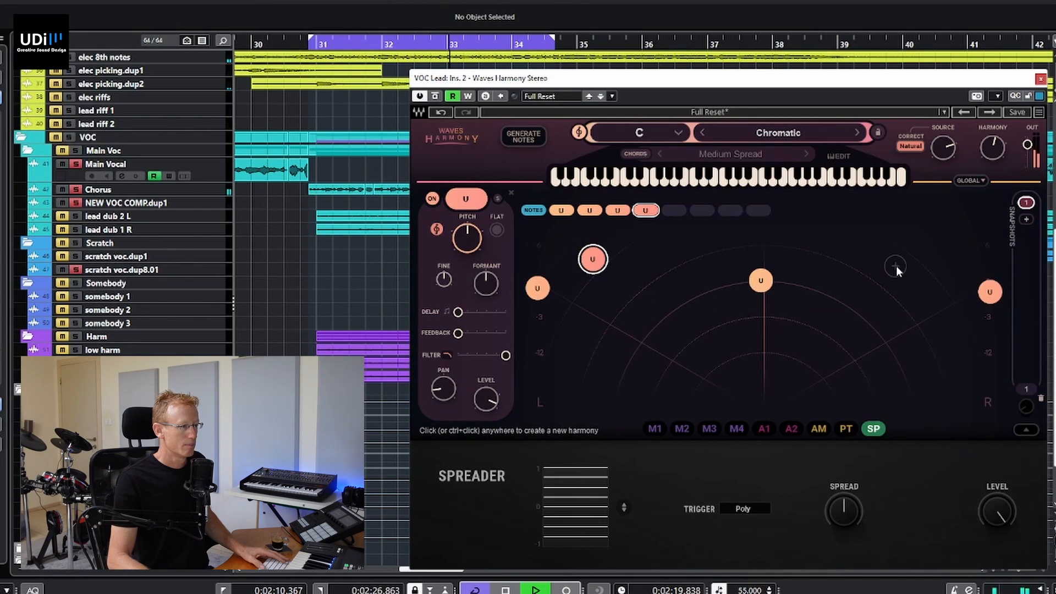
left_click(927, 259)
key("space")
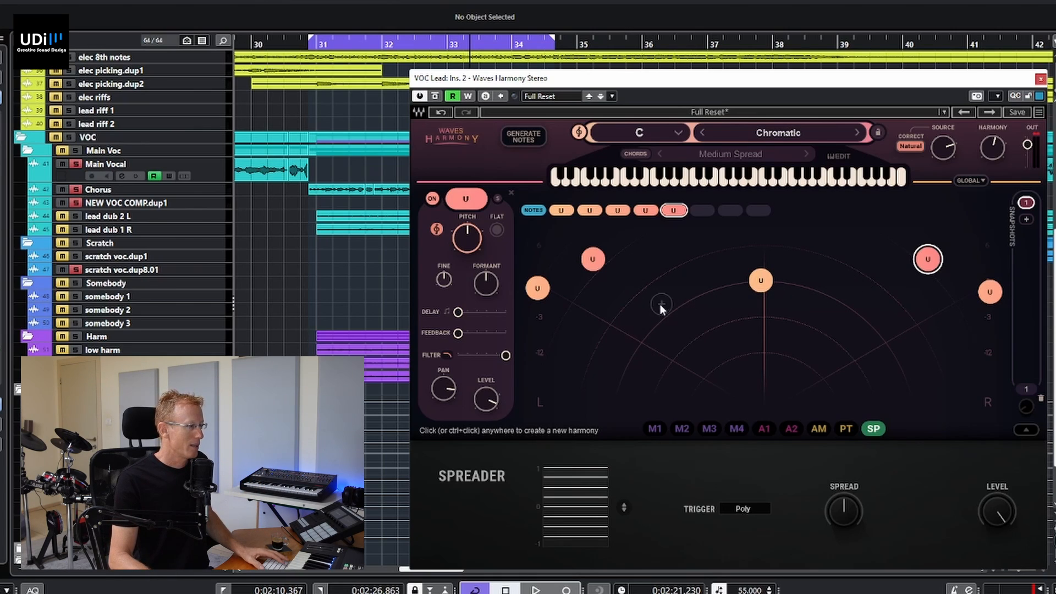
right_click(596, 258)
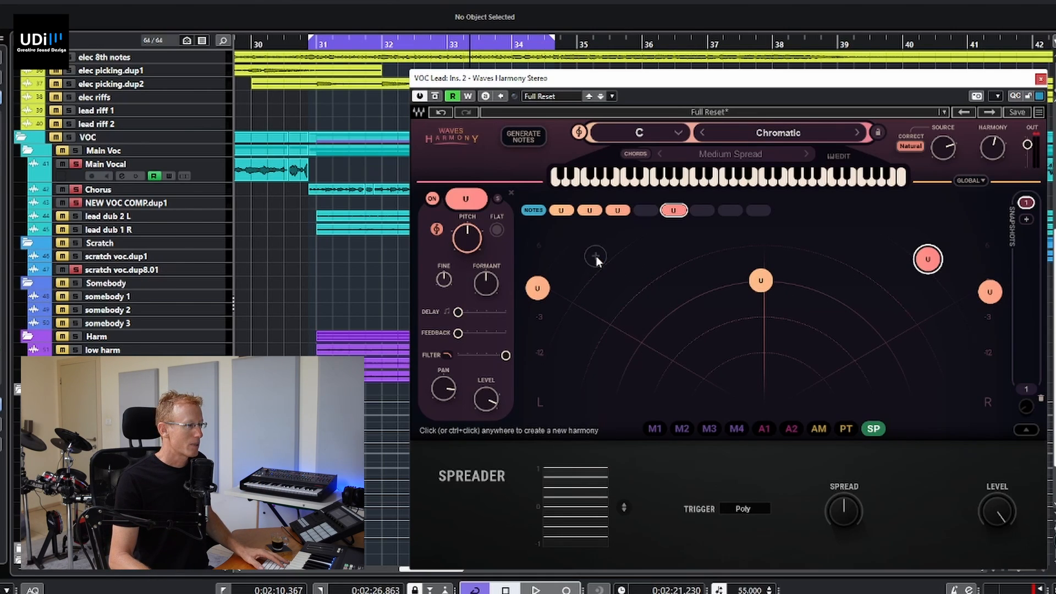
right_click(928, 261)
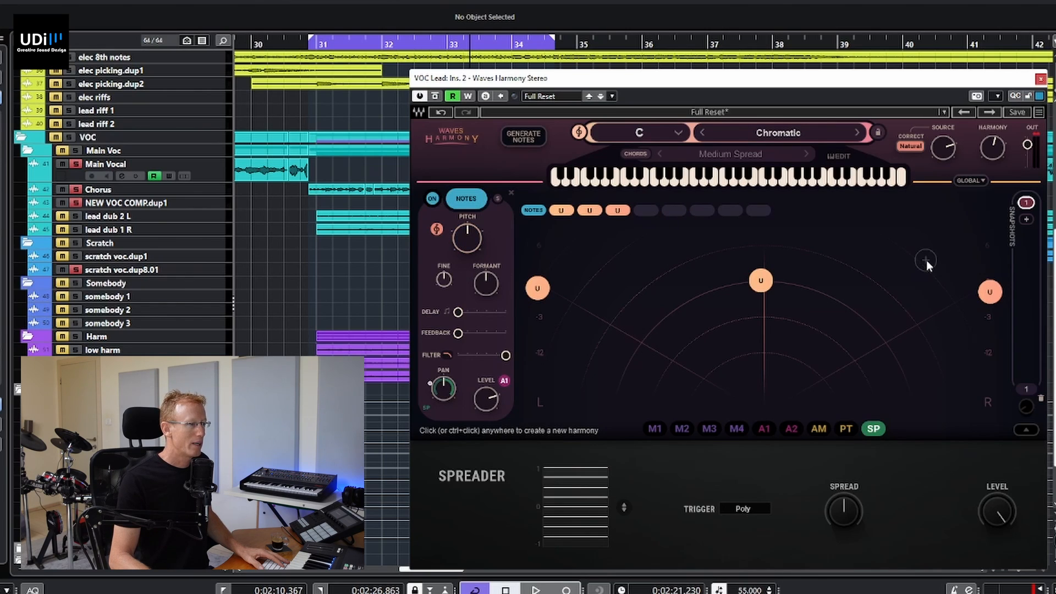
- Set the hard-left harmony's pitch offset to -7 and the hard-right one's to +7, audition them, and unsolo the vocal
left_click(540, 291)
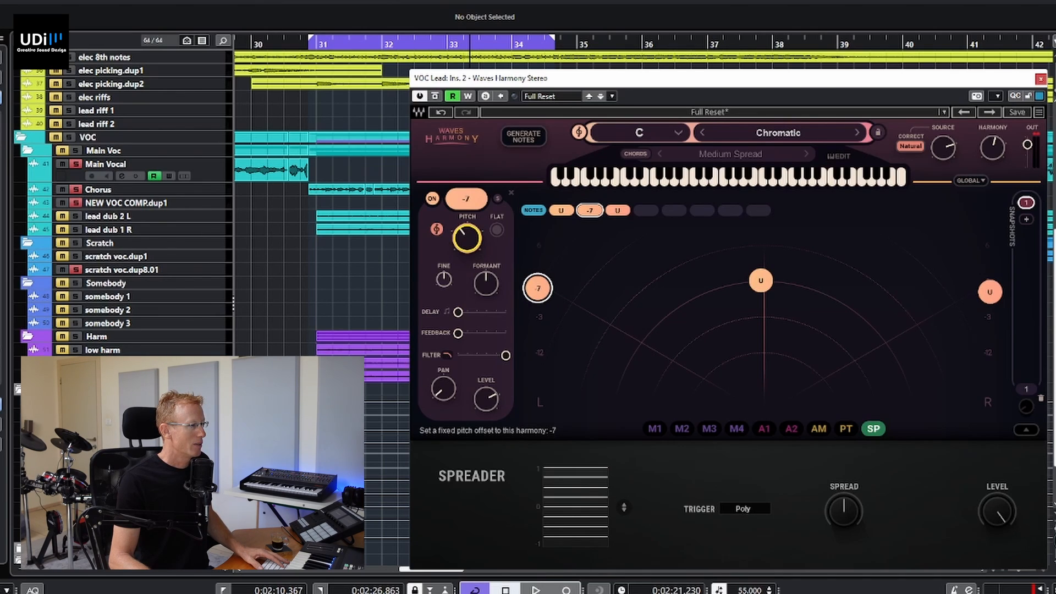
left_click(989, 293)
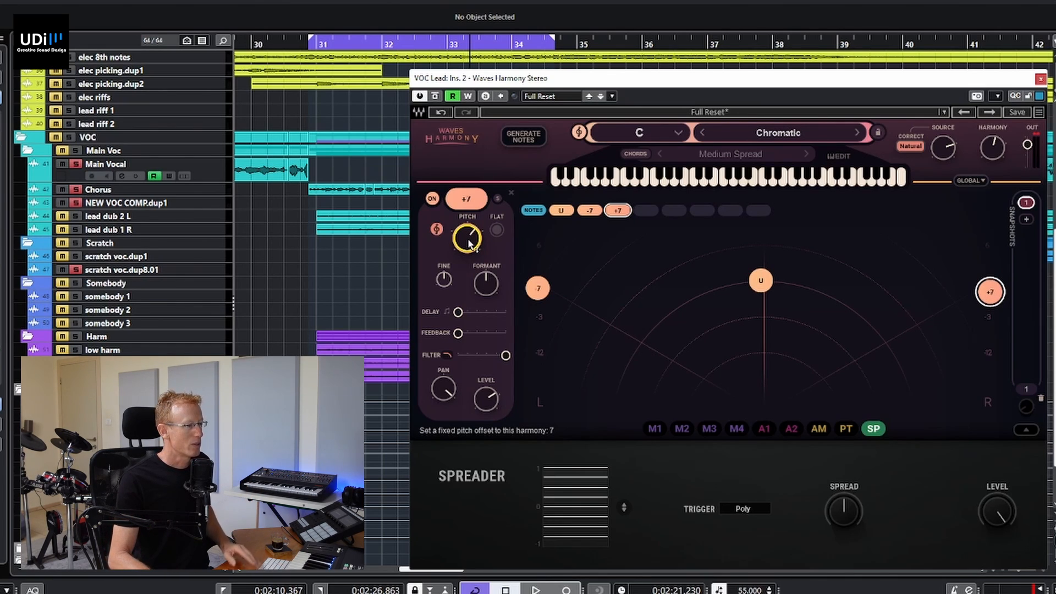
key("space")
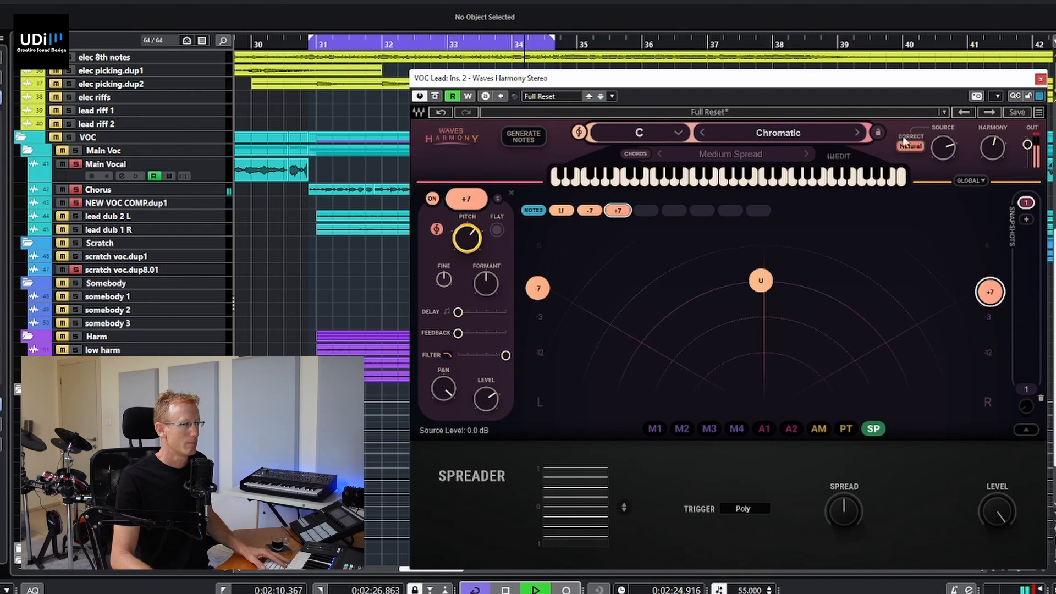
key("s")
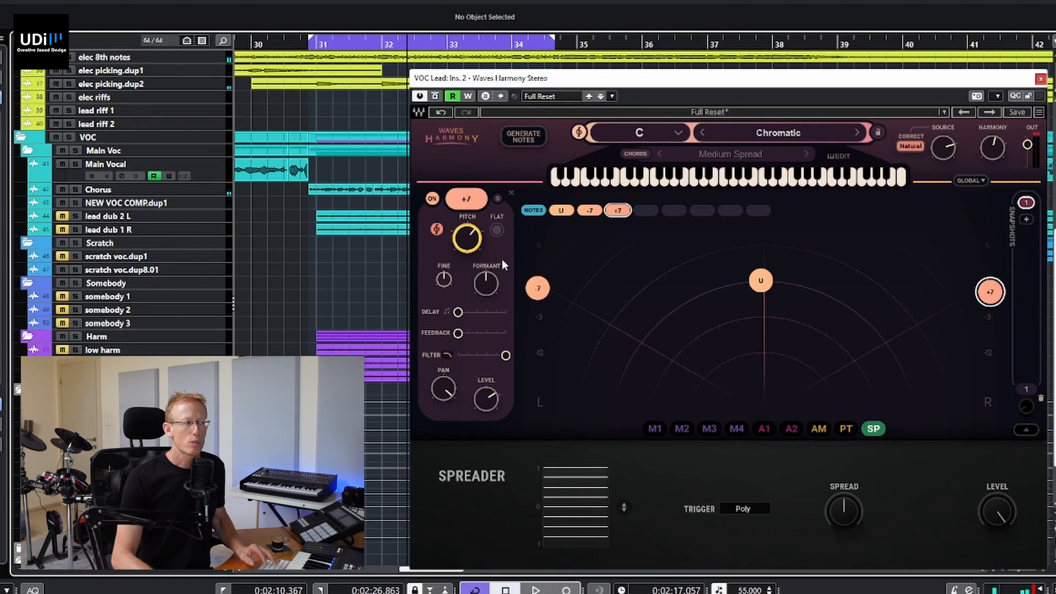
- Try Flat mode on both side harmonies with the left fixed to G2 and the right to E3, and audition them
left_click(497, 231)
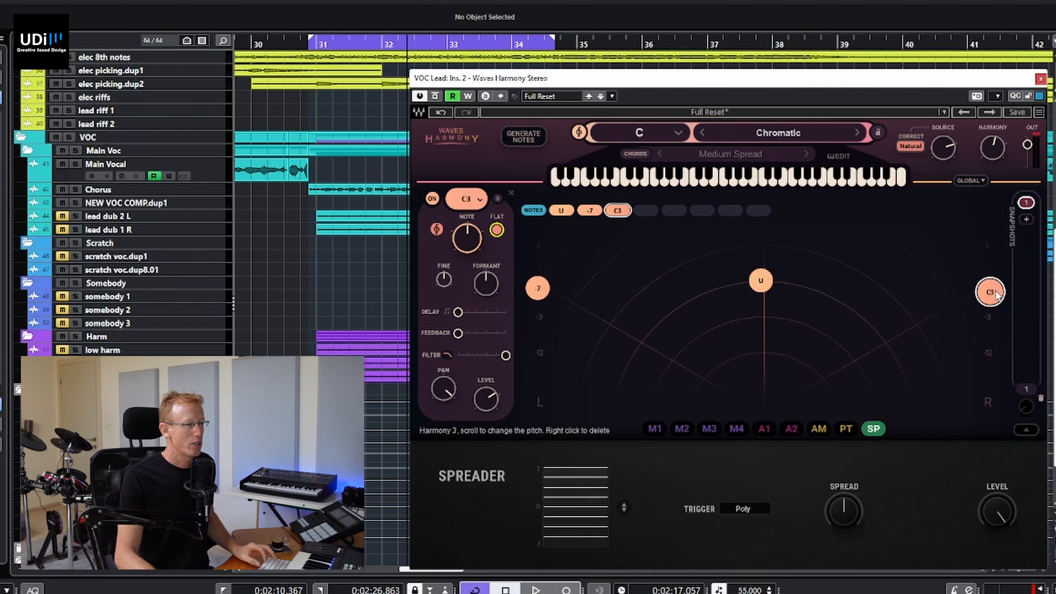
left_click(546, 290)
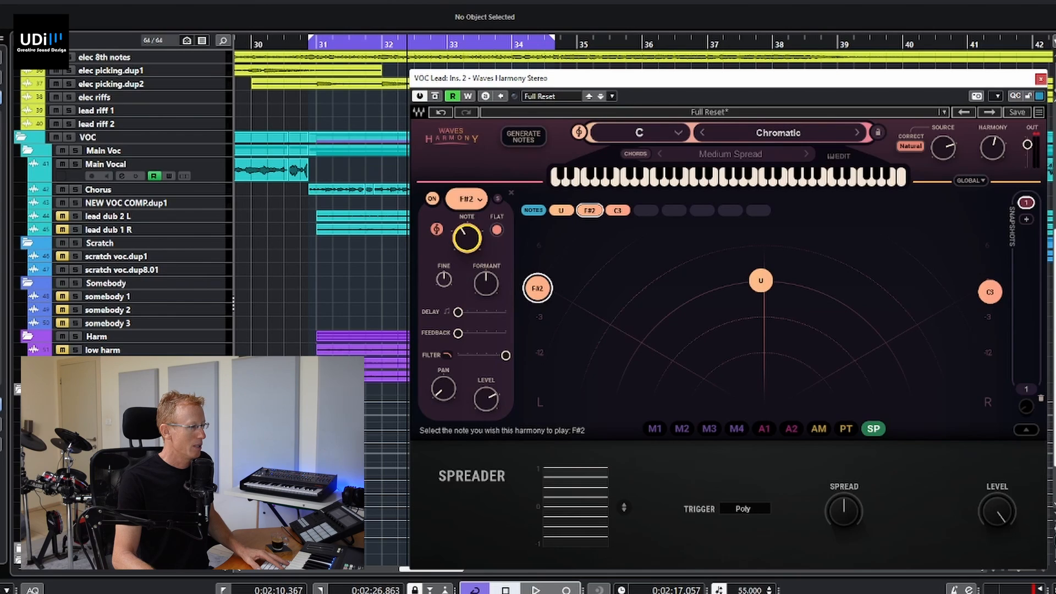
left_click(990, 292)
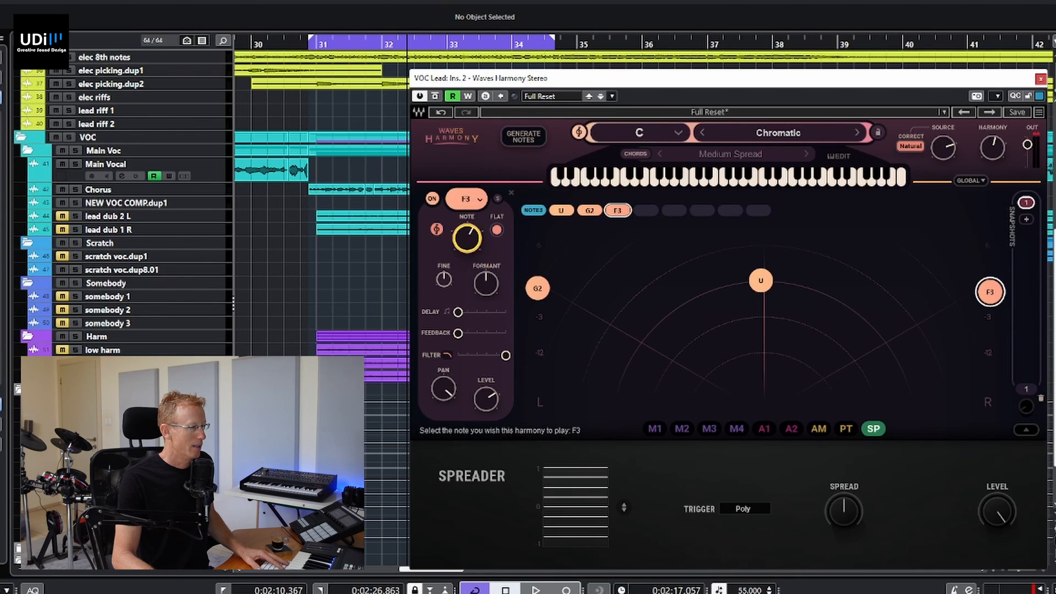
key("space")
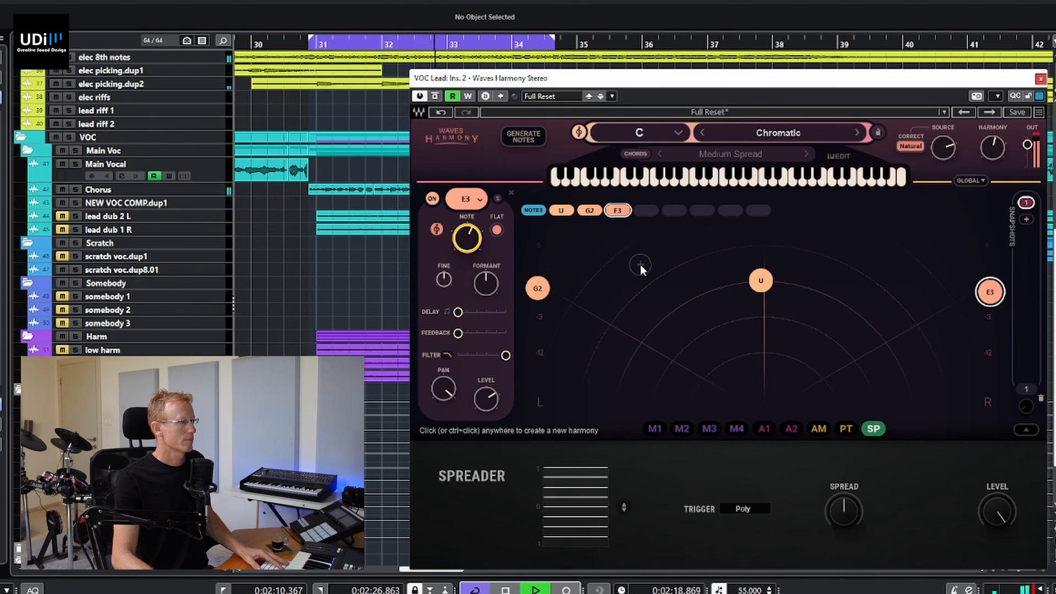
key("space")
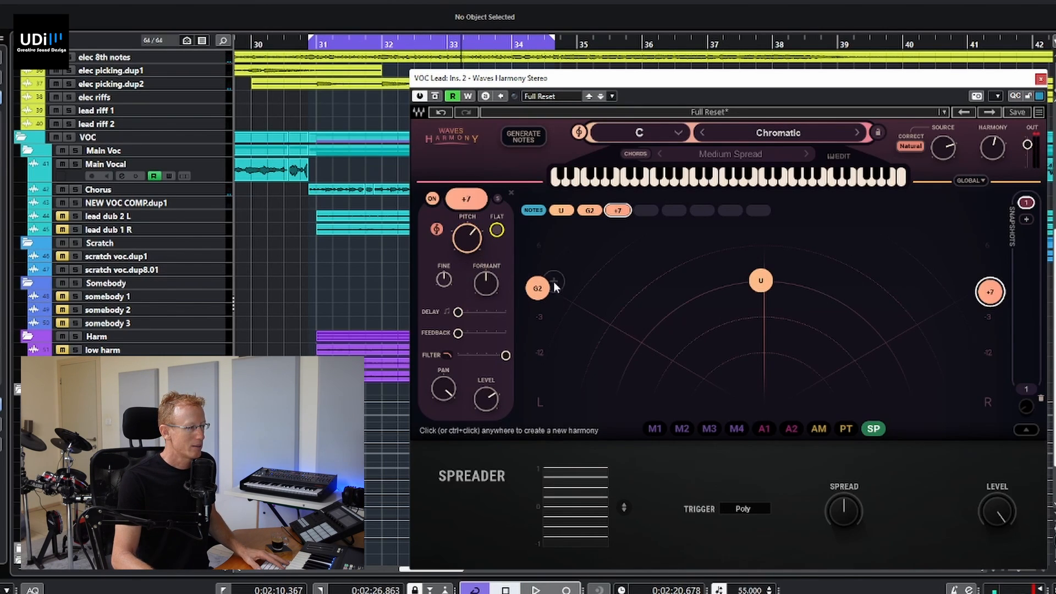
- Turn off Flat mode for the hard-left harmony and set its pitch offset to 0
left_click(538, 288)
left_click(496, 230)
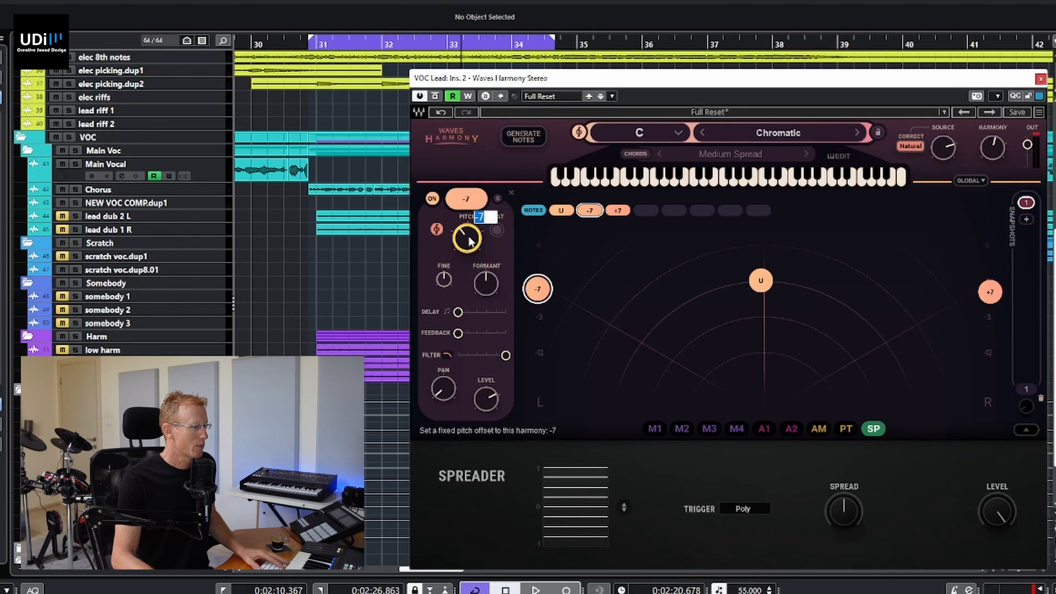
type("0")
key("Return")
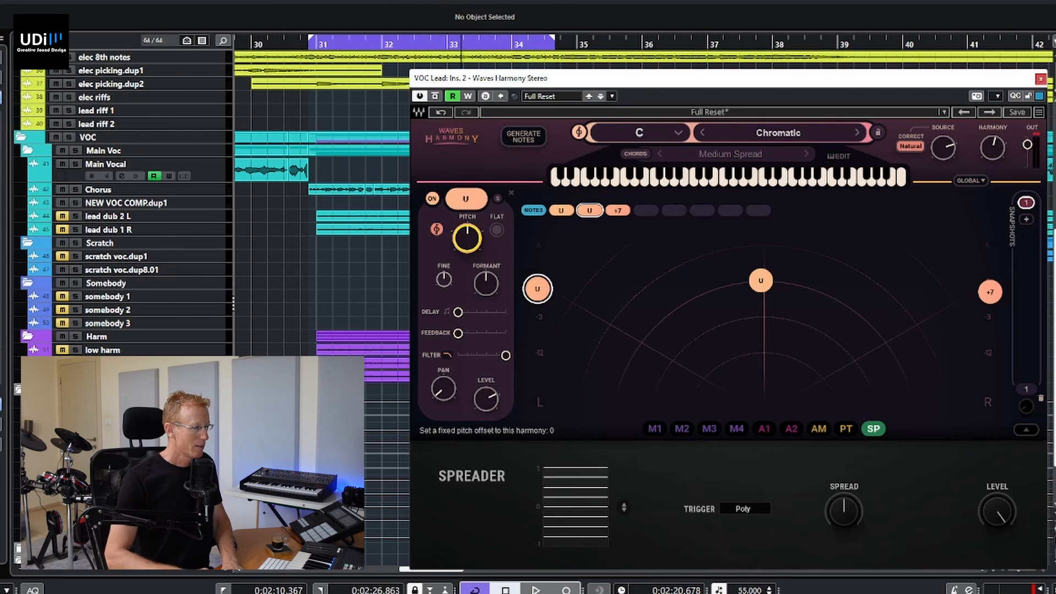
- Set the hard-right harmony's pitch offset to 0 with +4 cents fine tune, detune the hard-left one by -4 cents, and audition them
left_click(990, 292)
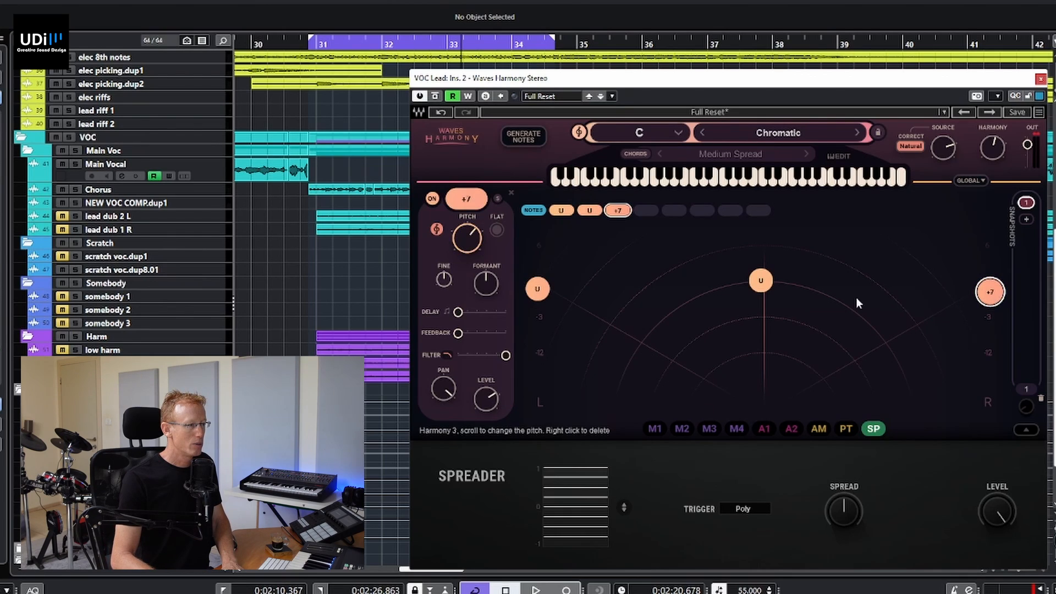
double_click(470, 200)
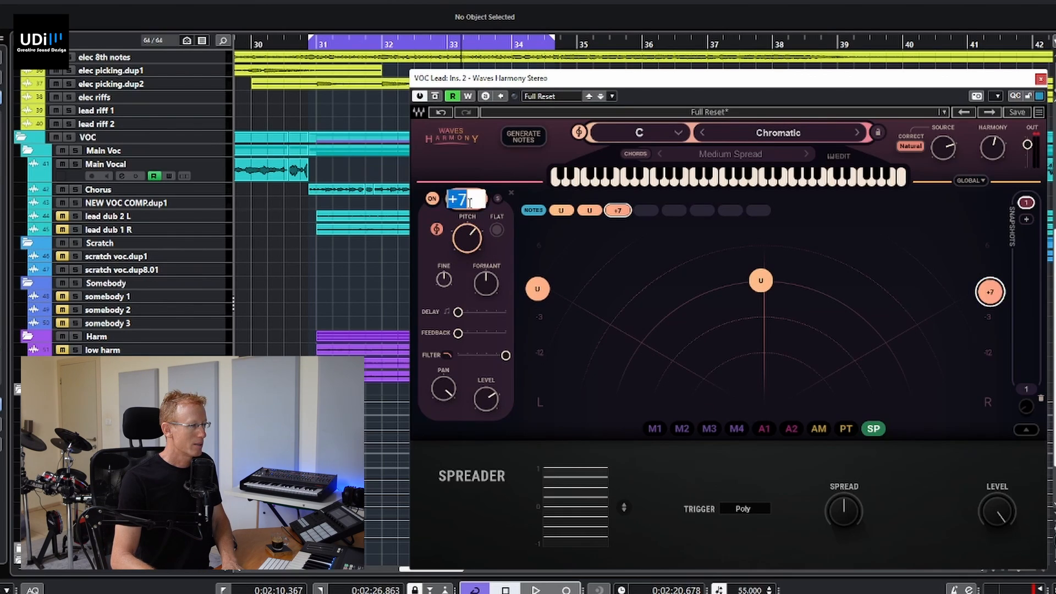
type("0")
key("Return")
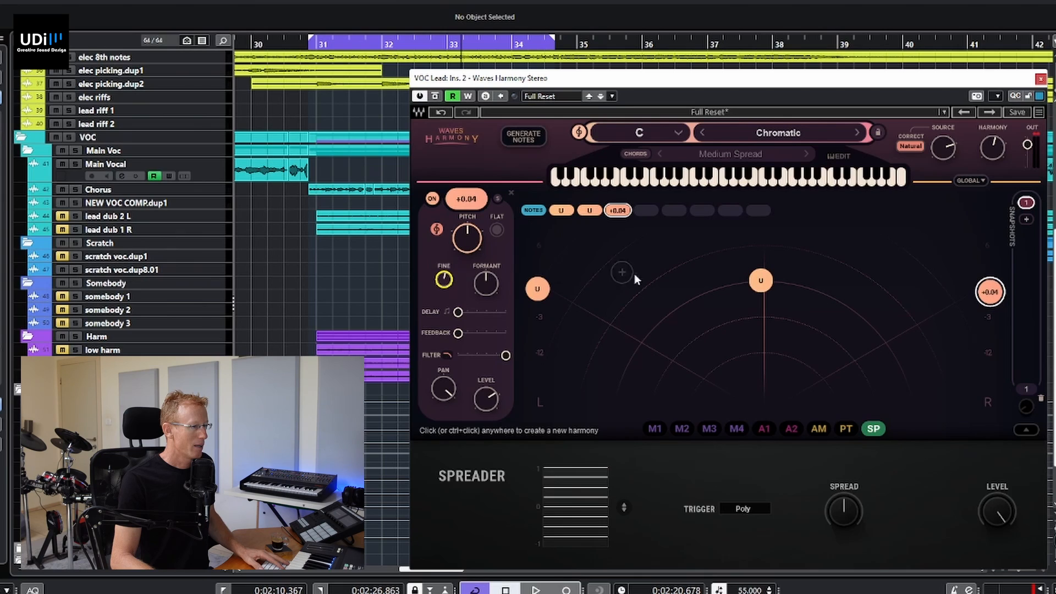
left_click(537, 287)
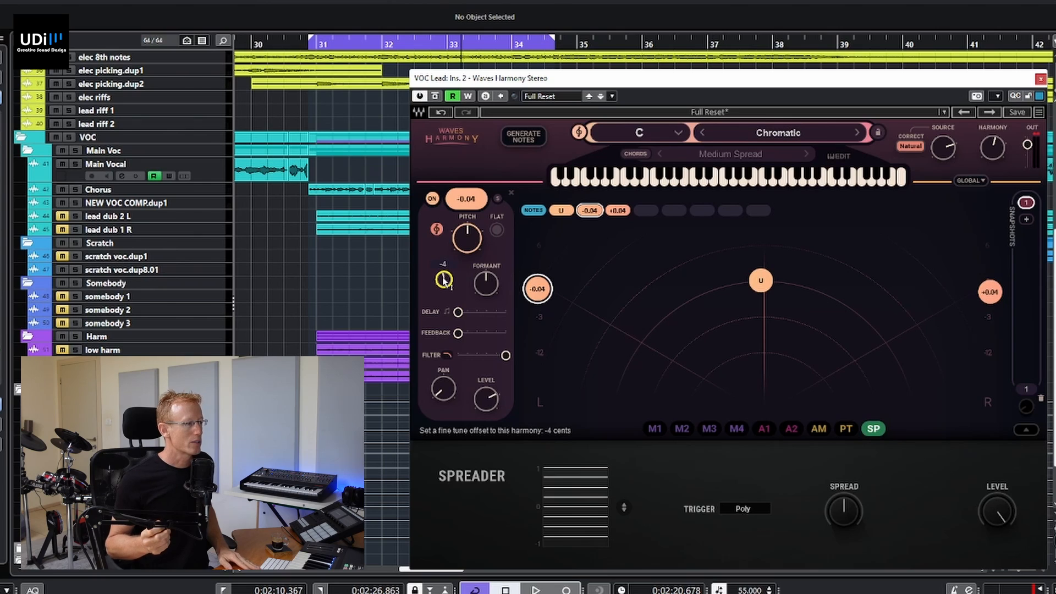
key("space")
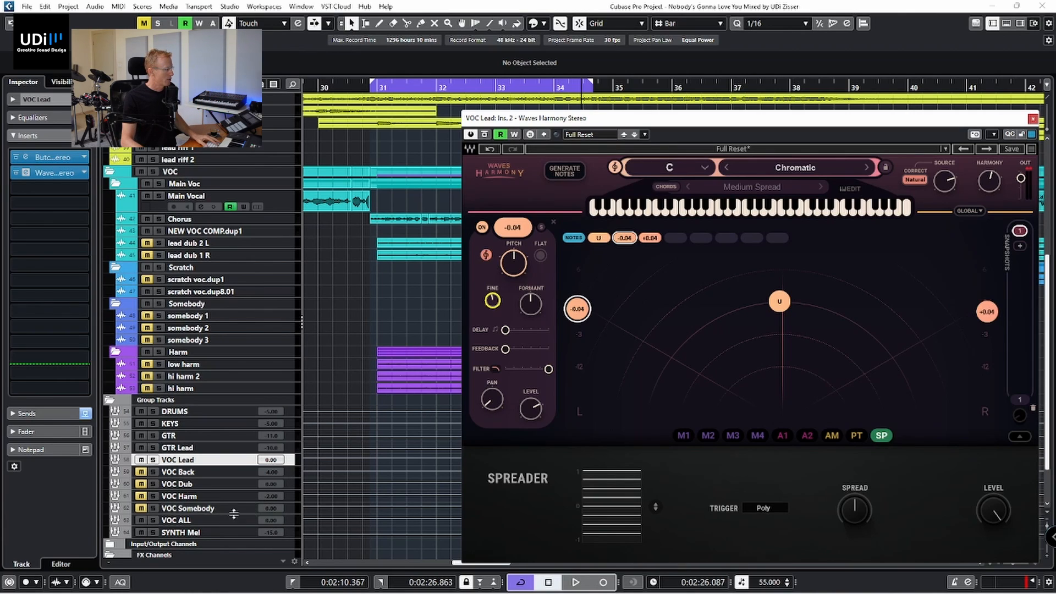
- Enlarge the midi track and route its output to the Waves Harmony Stereo MIDI input on VOC Lead insert 2
scroll(233, 515, "down", 3)
left_click(213, 531)
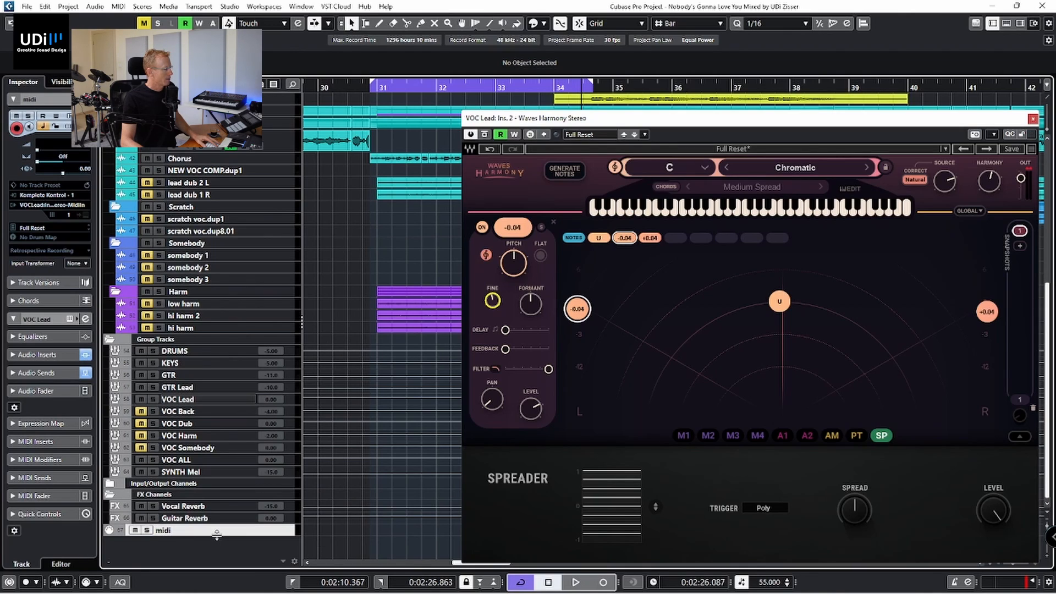
left_click_drag(216, 537, 217, 556)
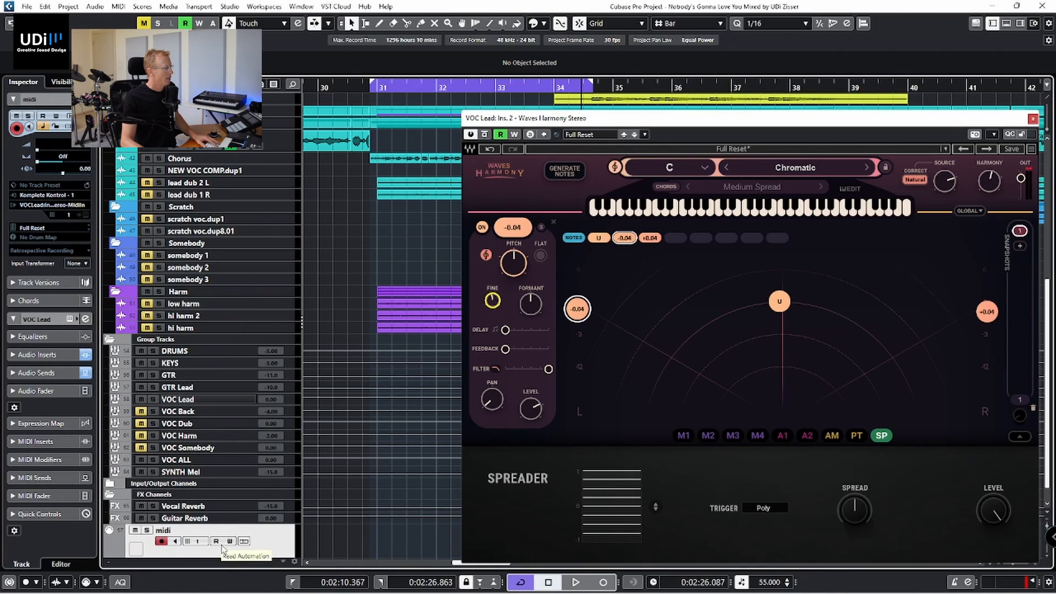
left_click(53, 208)
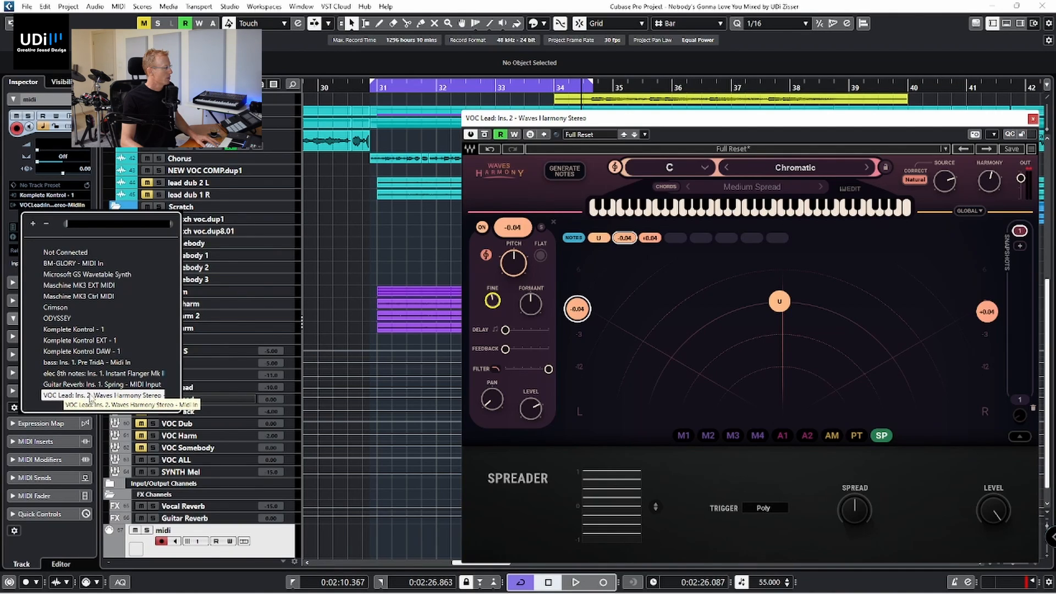
left_click(103, 395)
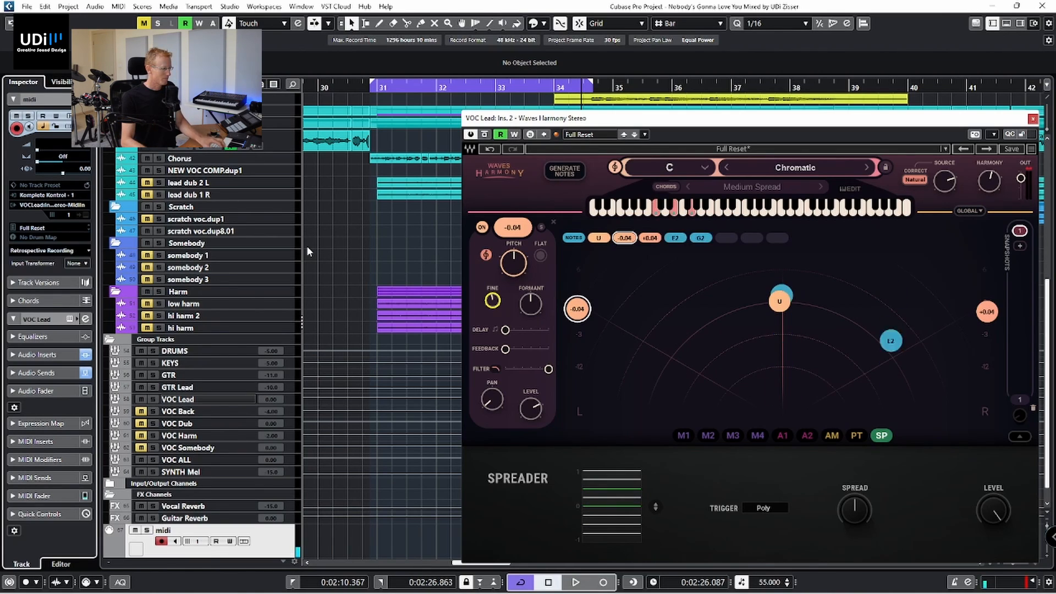
- Load the Full Reset preset in Waves Harmony and audition the section with the vocals soloed
left_click(731, 149)
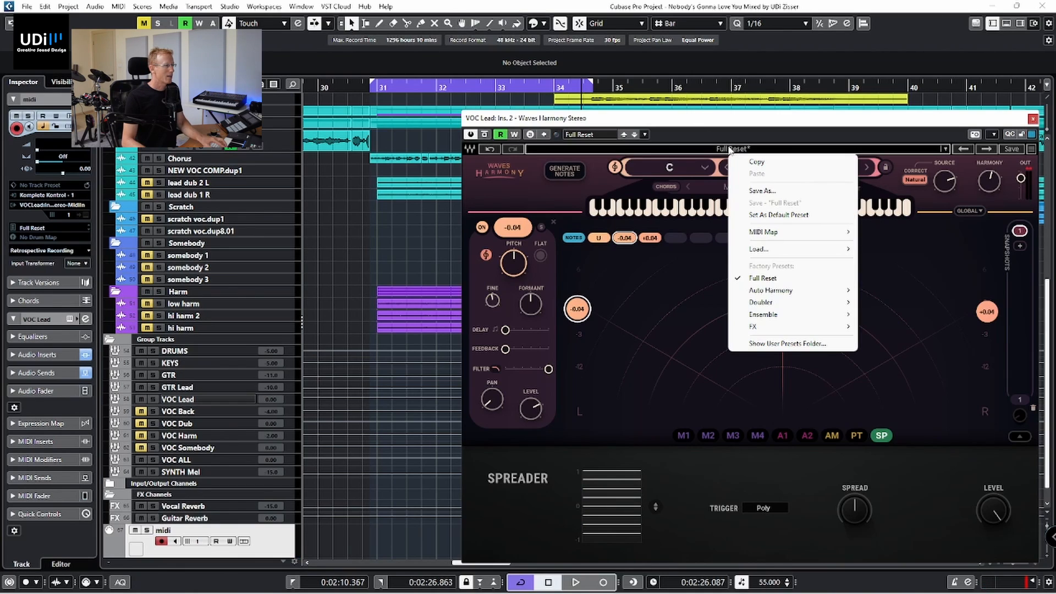
left_click(771, 278)
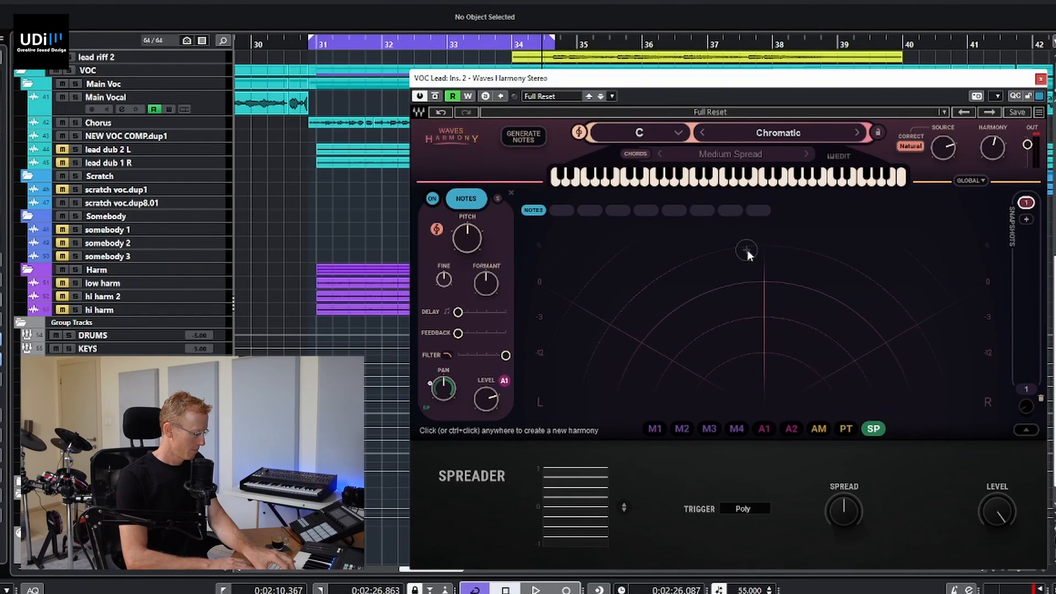
key("space")
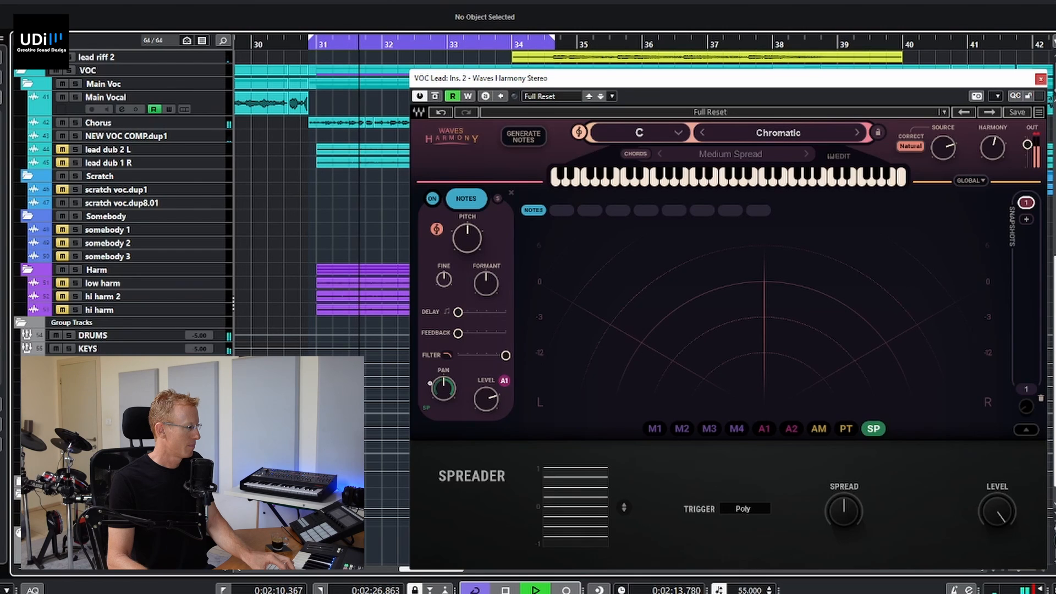
key("s")
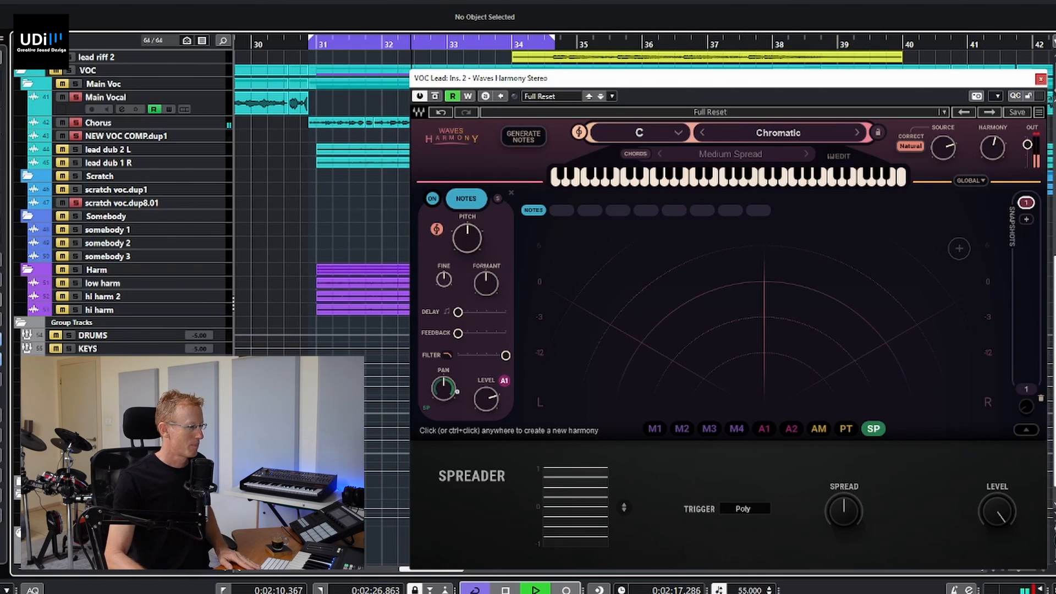
key("space")
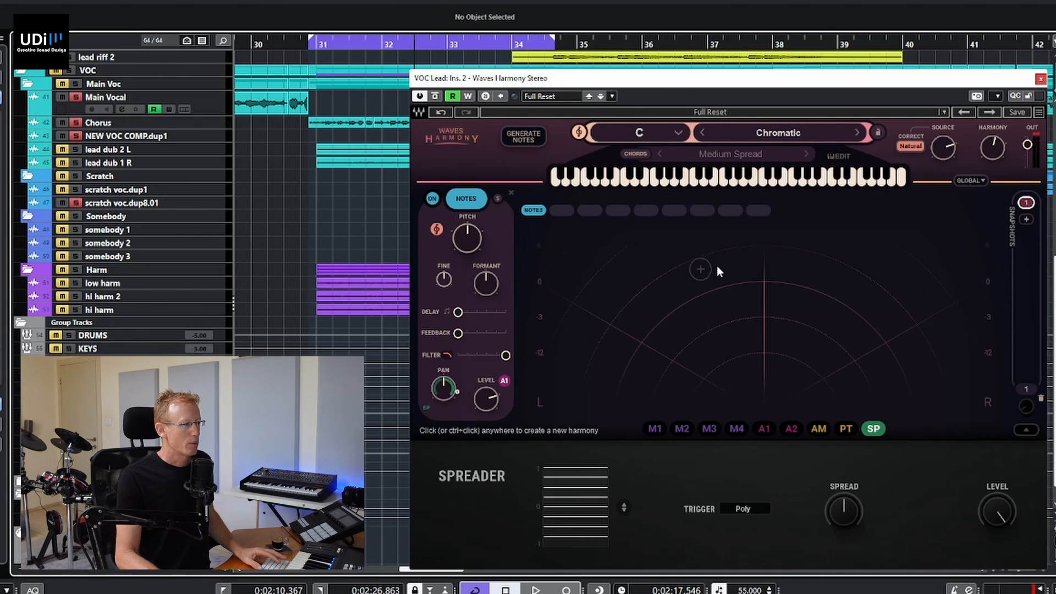
- Add a centred harmony with a pitch offset of -6, some delay, feedback and filtering, and a level of 6.0
left_click(761, 249)
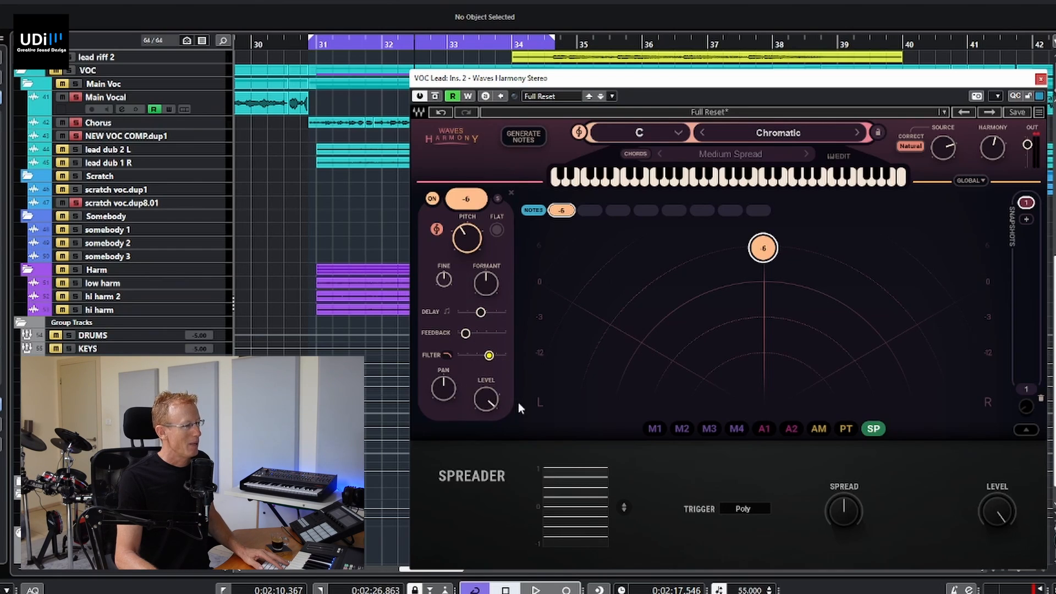
left_click_drag(451, 386, 473, 398)
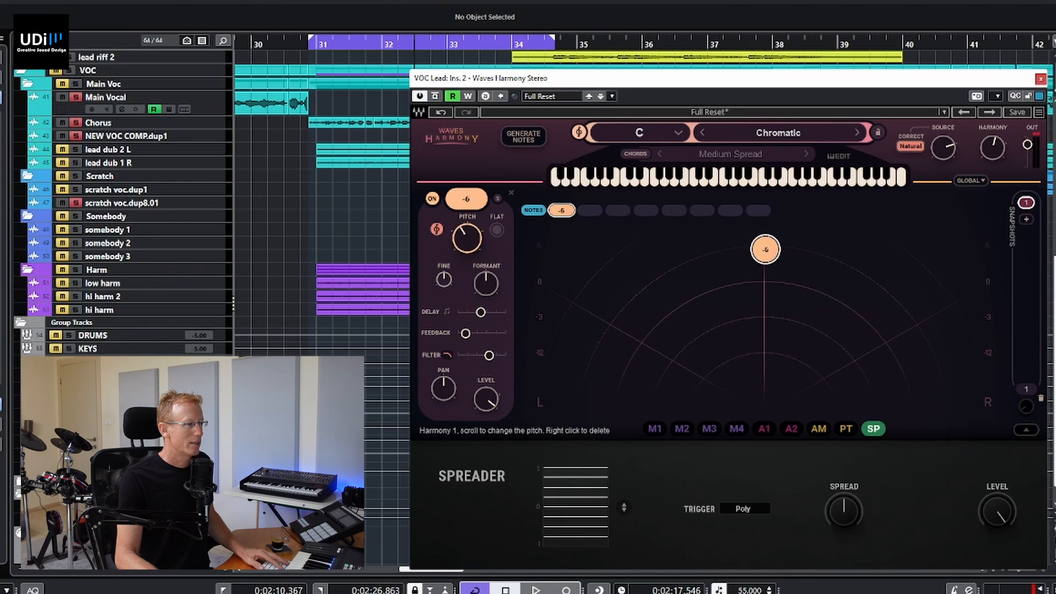
mouse_move(765, 248)
left_mouse_down()
mouse_move(752, 248)
mouse_move(763, 248)
left_mouse_up()
left_click_drag(485, 399, 484, 399)
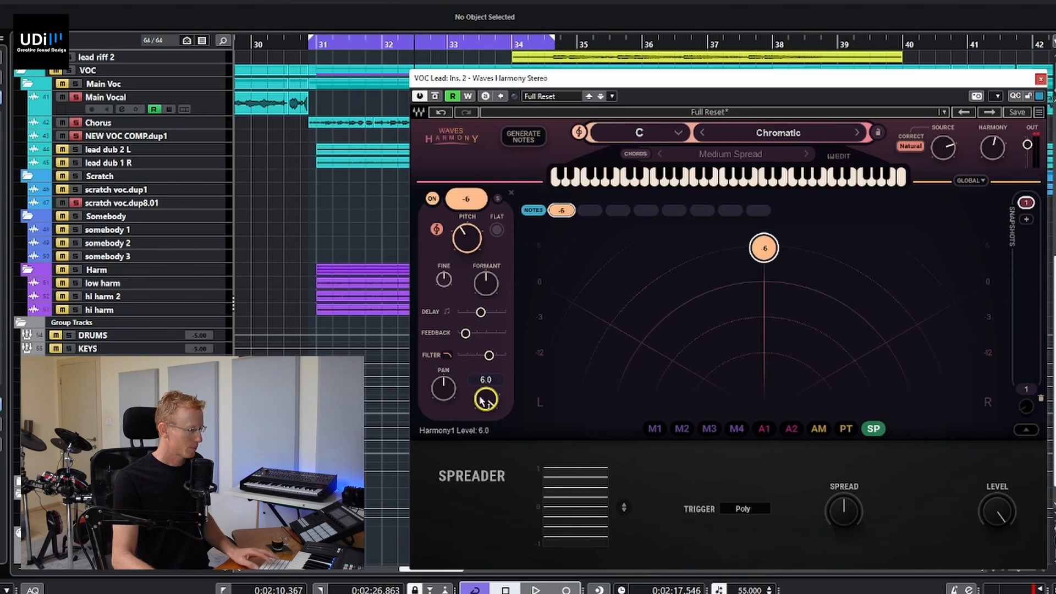
- Audition the centred harmony, turn on its Flat mode and fix its note to E3
key("space")
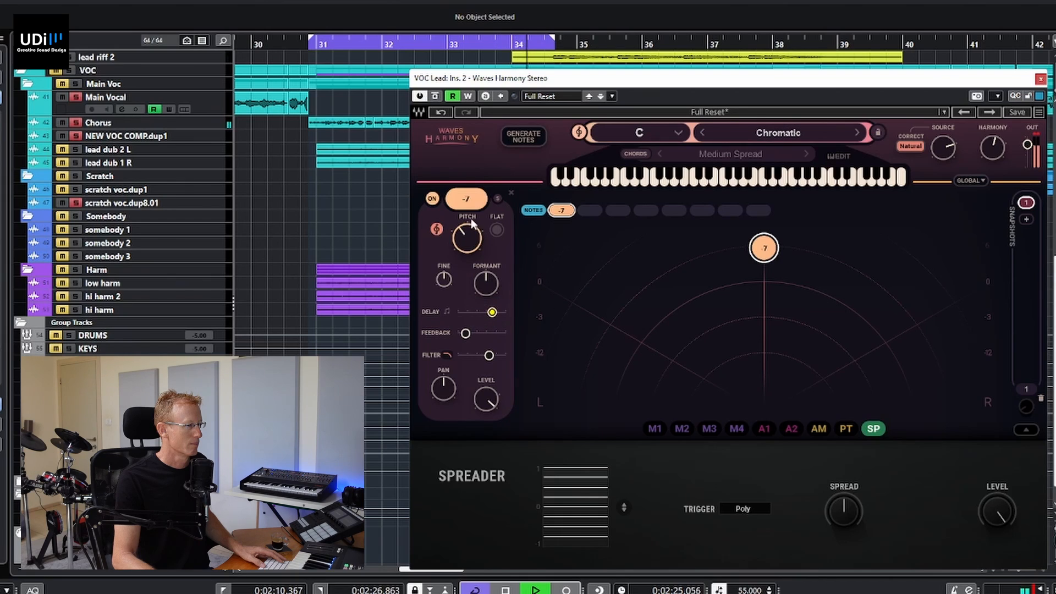
left_click(496, 230)
mouse_move(466, 238)
left_mouse_down()
mouse_move(467, 221)
mouse_move(468, 243)
left_mouse_up()
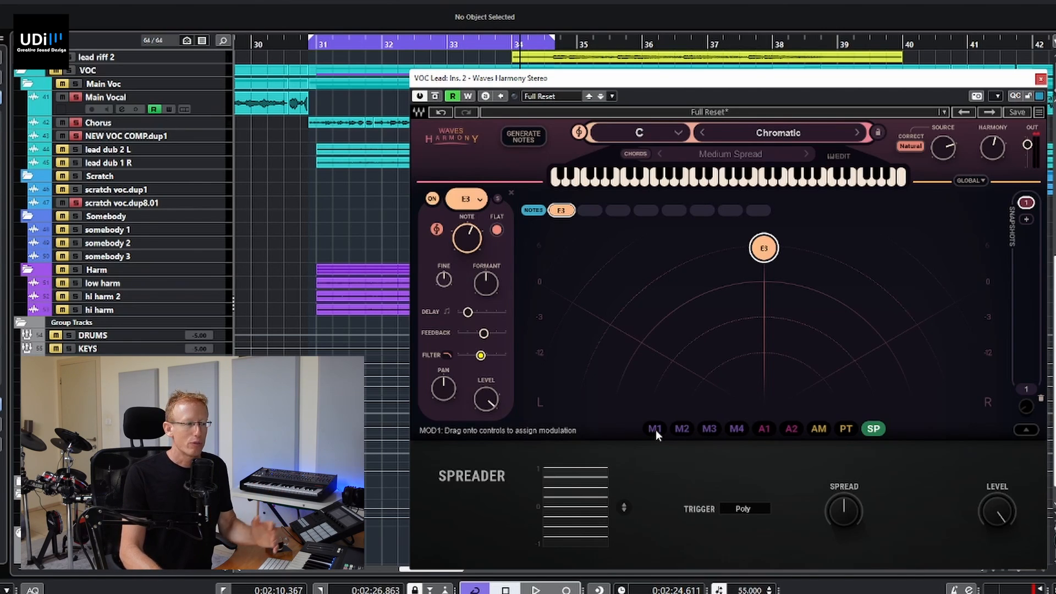
- Look through the settings of the ADSR 1, ADSR 2, Amplitude and Pitch modulation sources
left_click(763, 430)
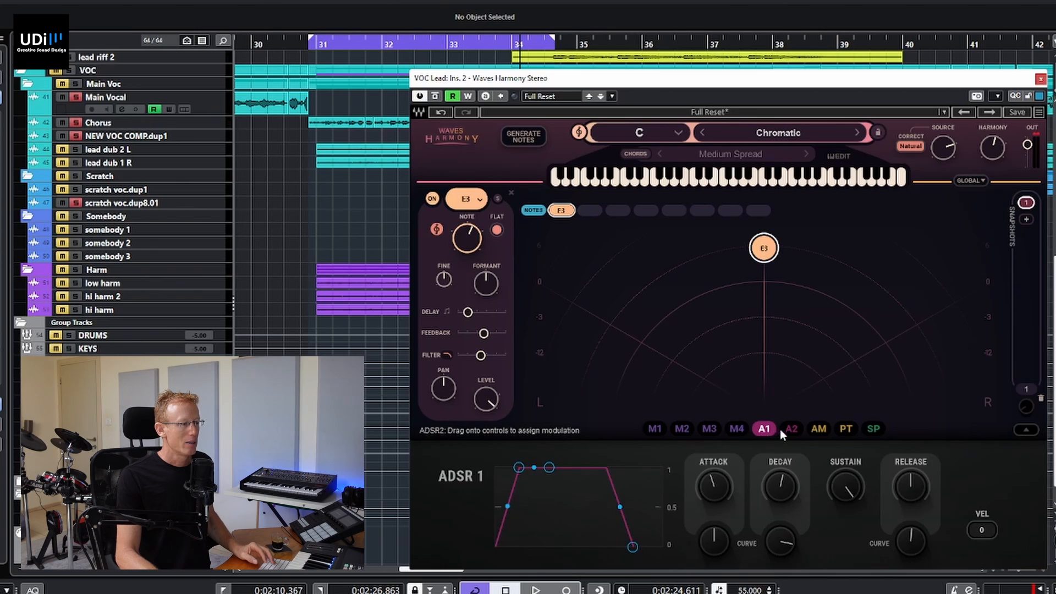
left_click(793, 429)
left_click(817, 430)
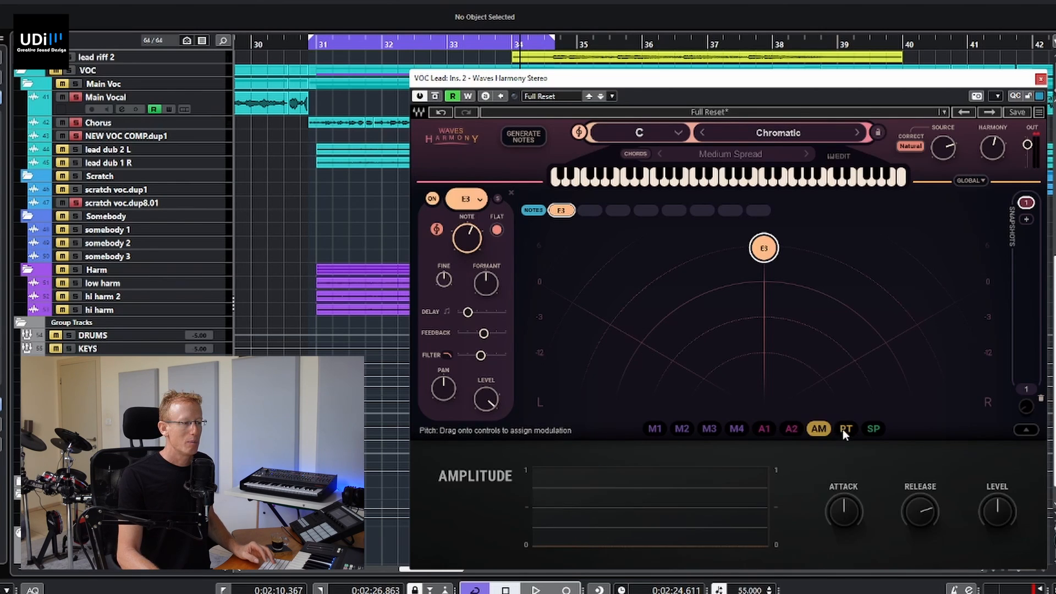
left_click(844, 429)
- Assign the MOD 1 LFO to the harmony's pan and raise the modulation depth for wide left-right movement
left_click(656, 429)
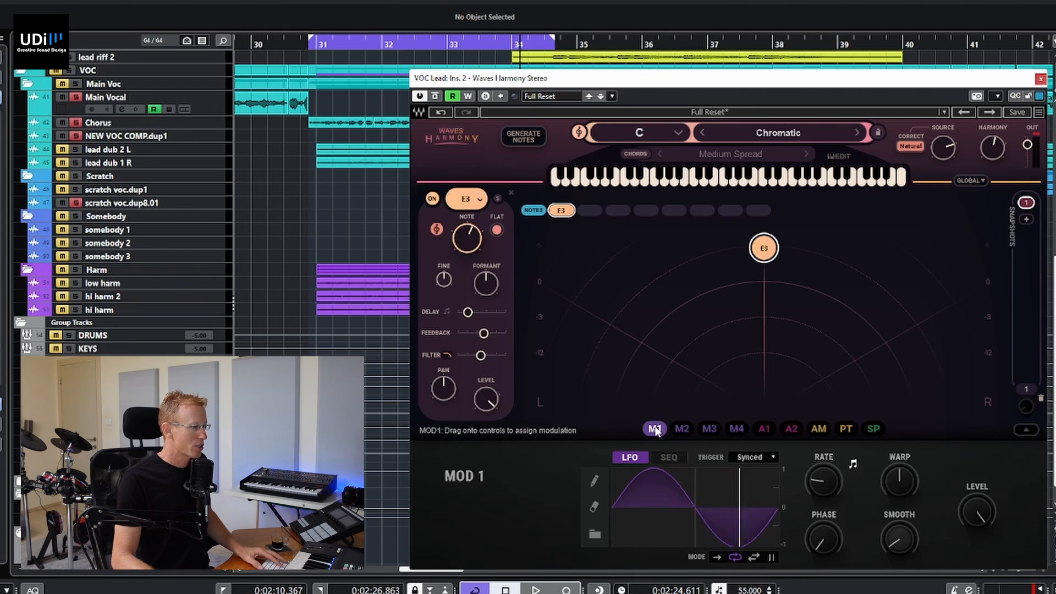
left_click_drag(654, 429, 631, 389)
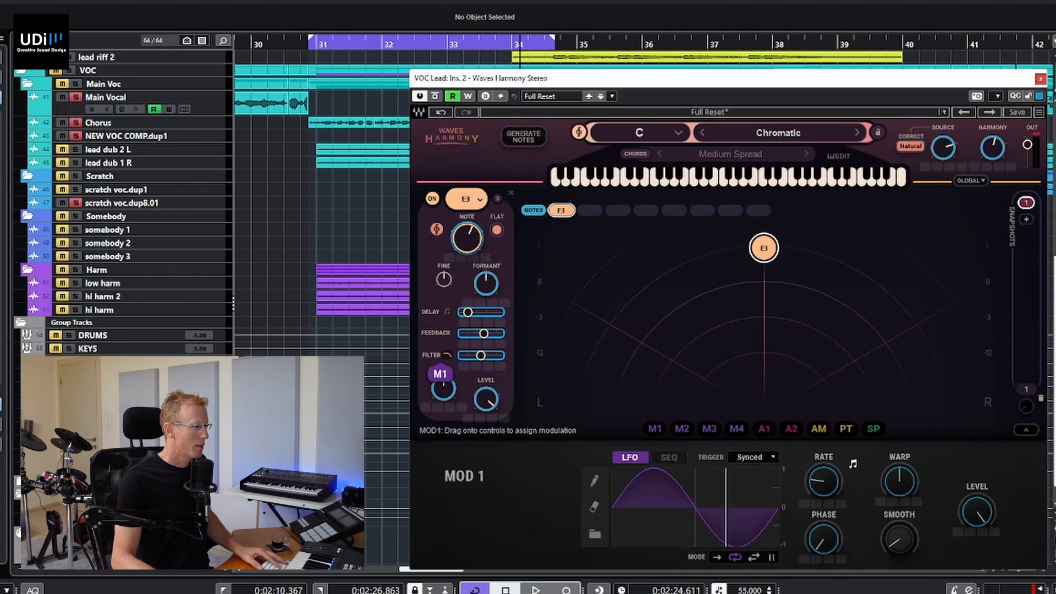
left_click_drag(442, 390, 443, 385)
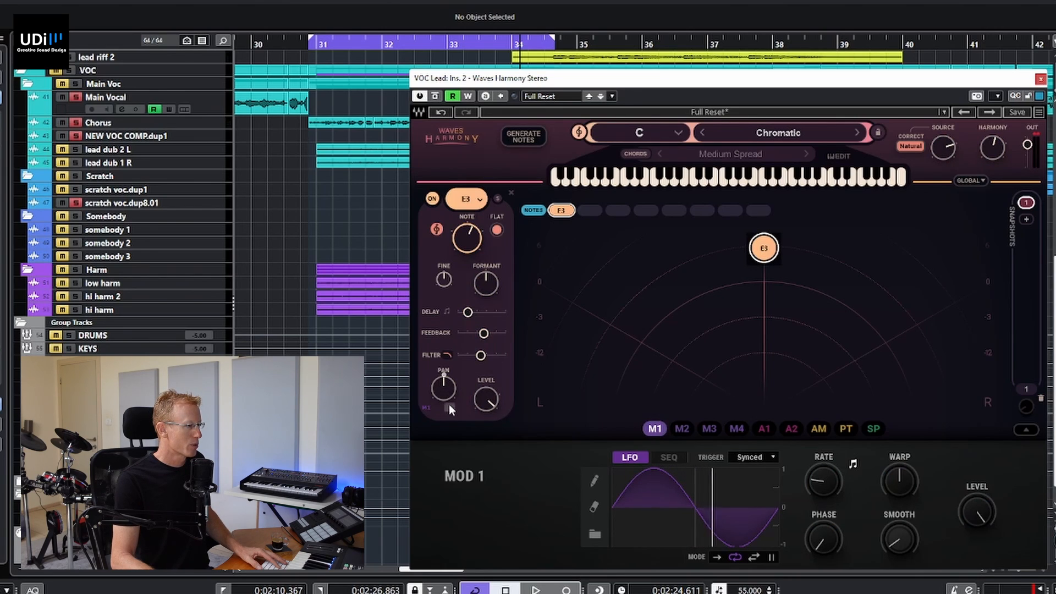
mouse_move(427, 406)
left_click_drag(428, 406, 415, 305)
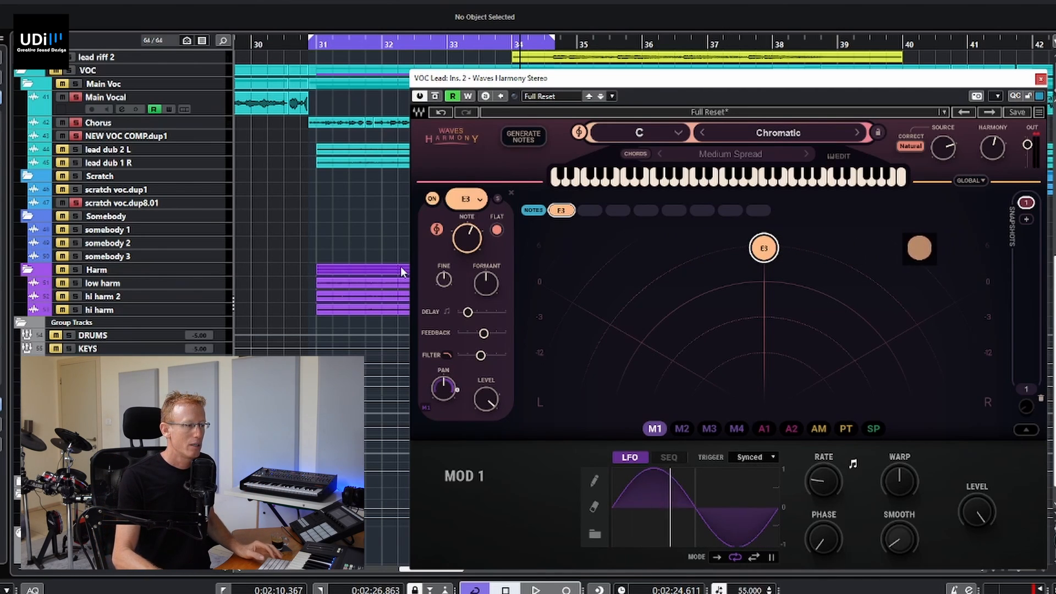
- Turn off tempo sync for MOD 1 and set its rate to 0.360
left_click_drag(814, 487, 813, 459)
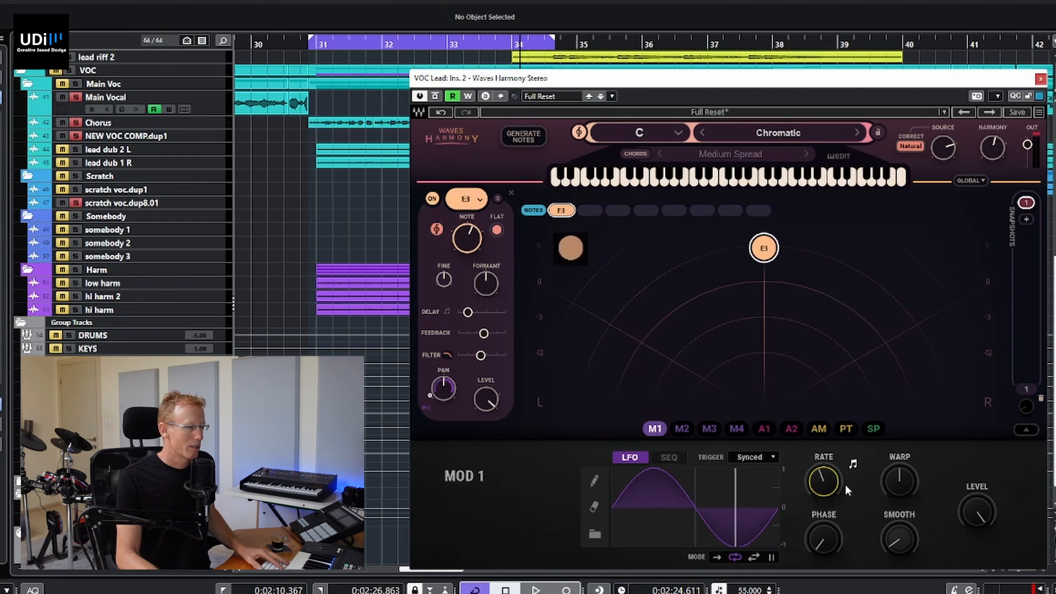
left_click(853, 467)
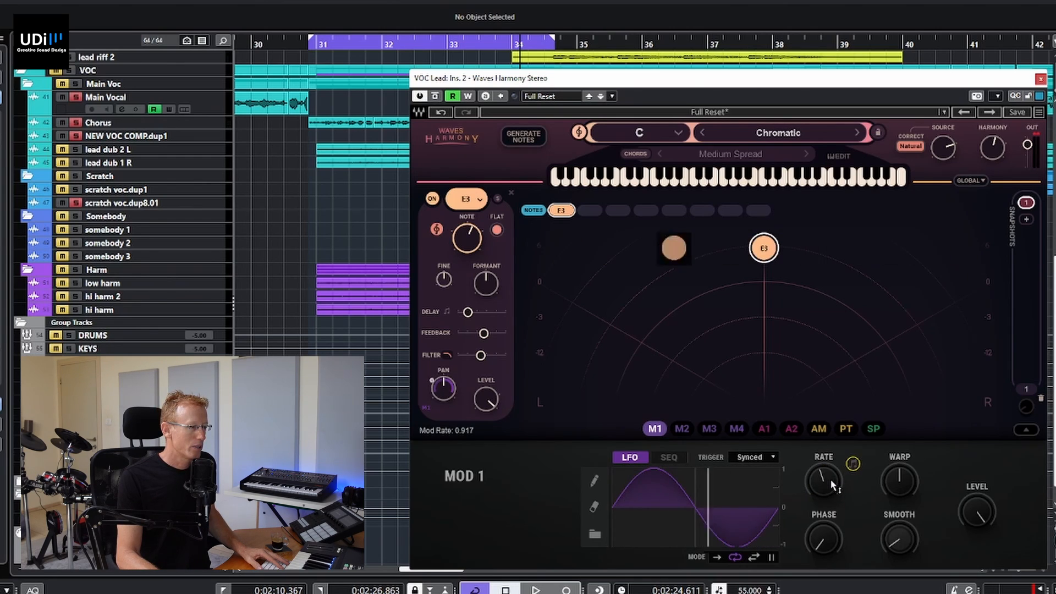
left_click_drag(827, 486, 827, 525)
left_click_drag(821, 480, 821, 481)
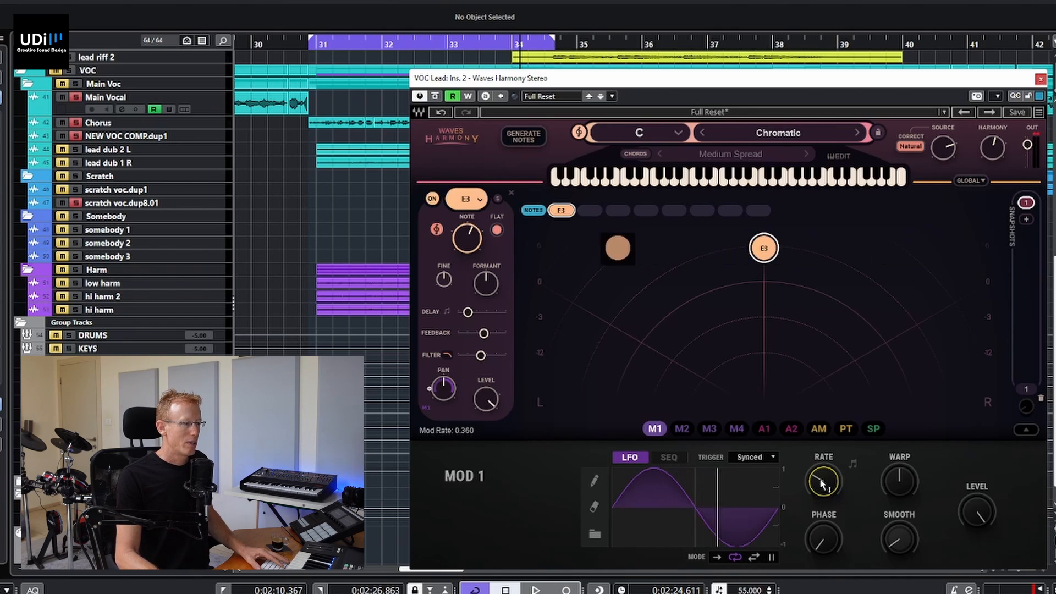
- Play the section, unsolo the vocals, and adjust the harmony's delay, open its filter fully and lower its feedback
key("space")
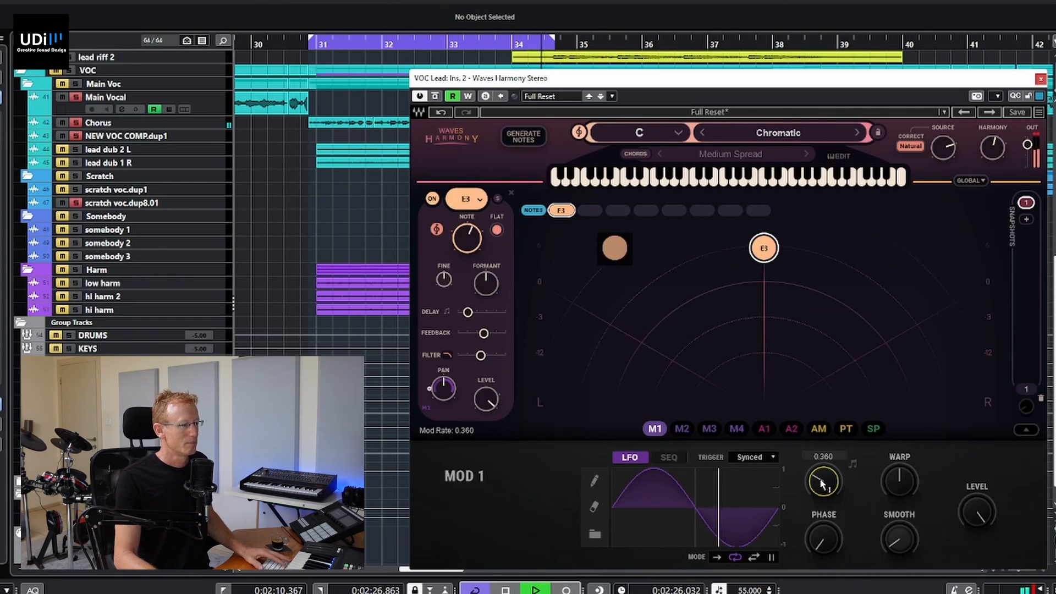
left_click_drag(467, 312, 480, 312)
left_click(69, 3)
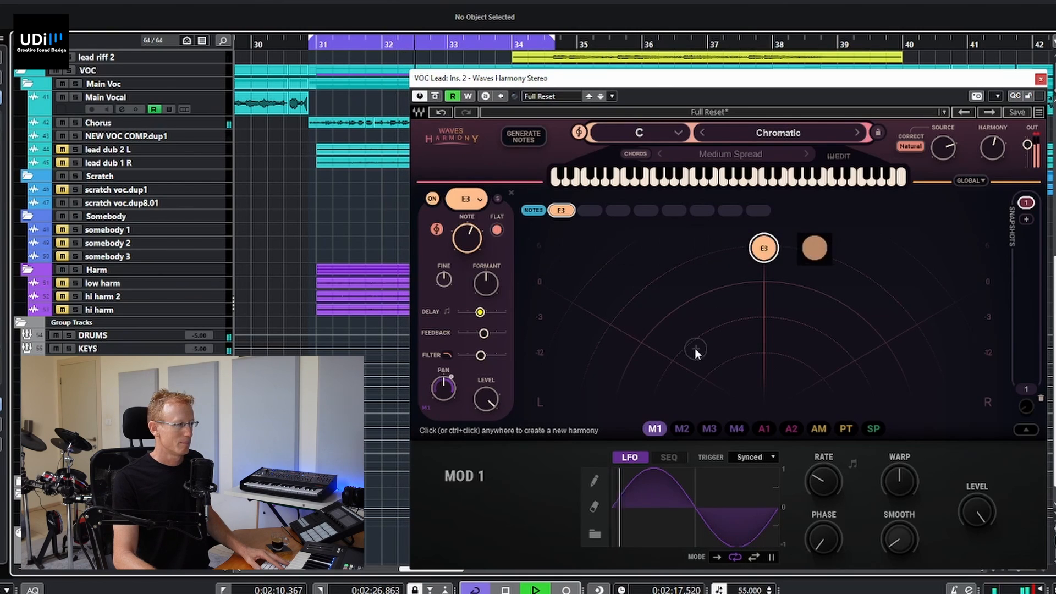
left_click_drag(480, 355, 505, 356)
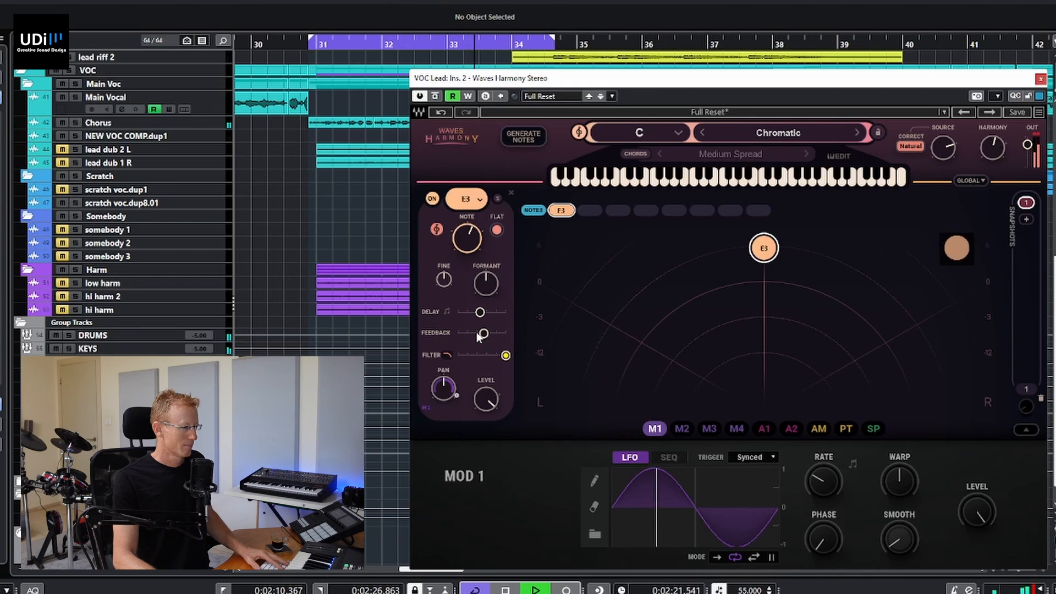
left_click_drag(484, 334, 477, 312)
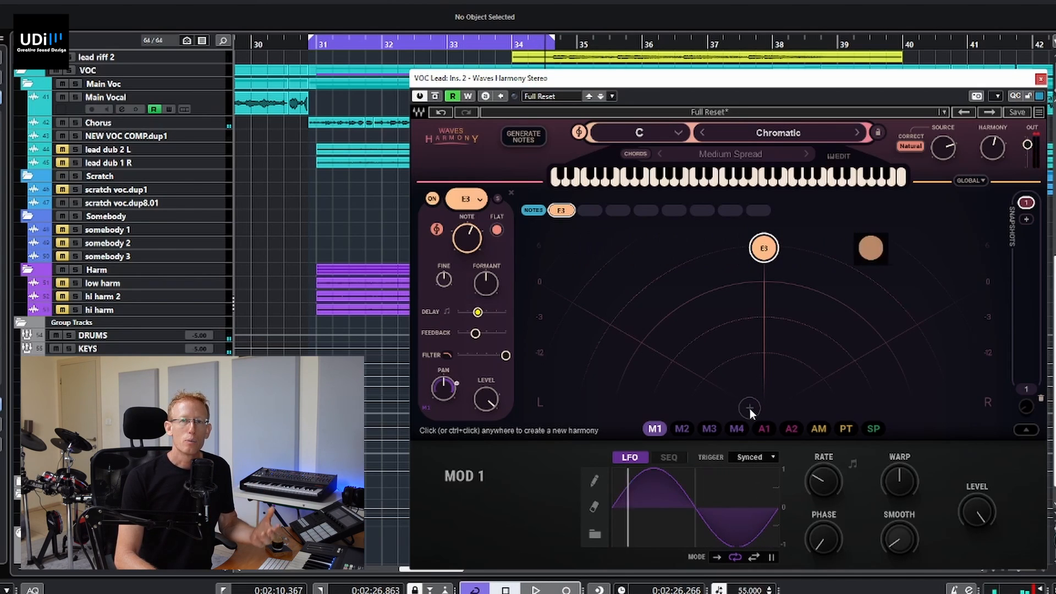
- Switch MOD 2 to sequencer mode and draw a 16-step pattern with varied positive and negative steps
left_click(688, 427)
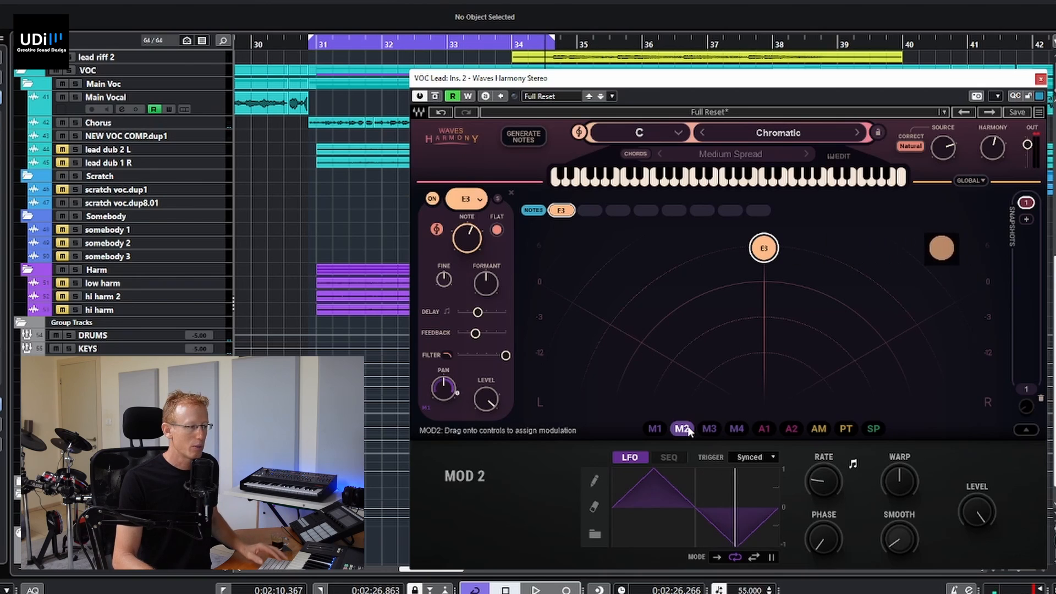
left_click(678, 454)
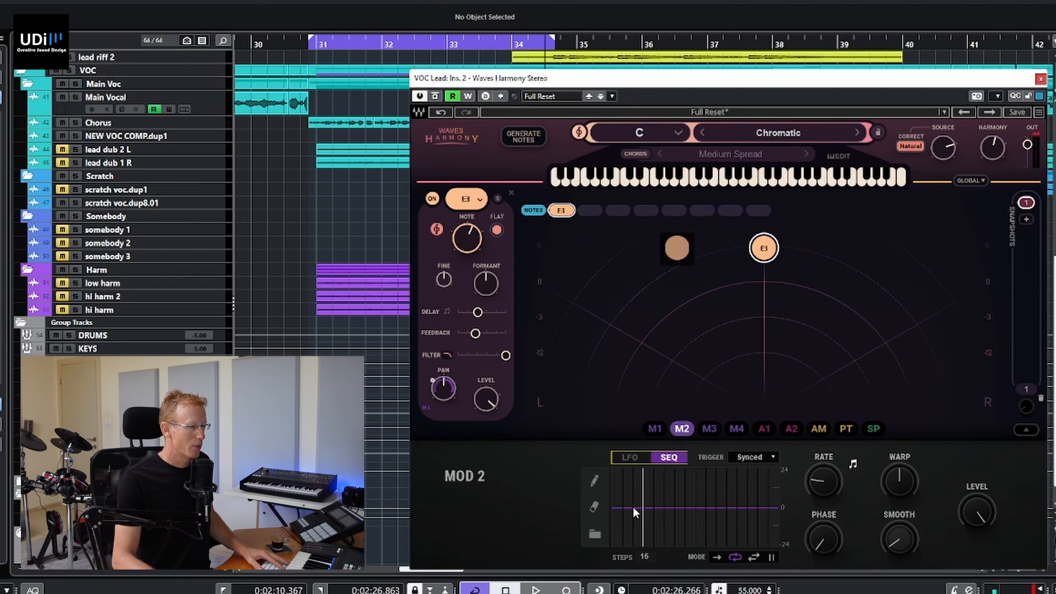
left_click(668, 518)
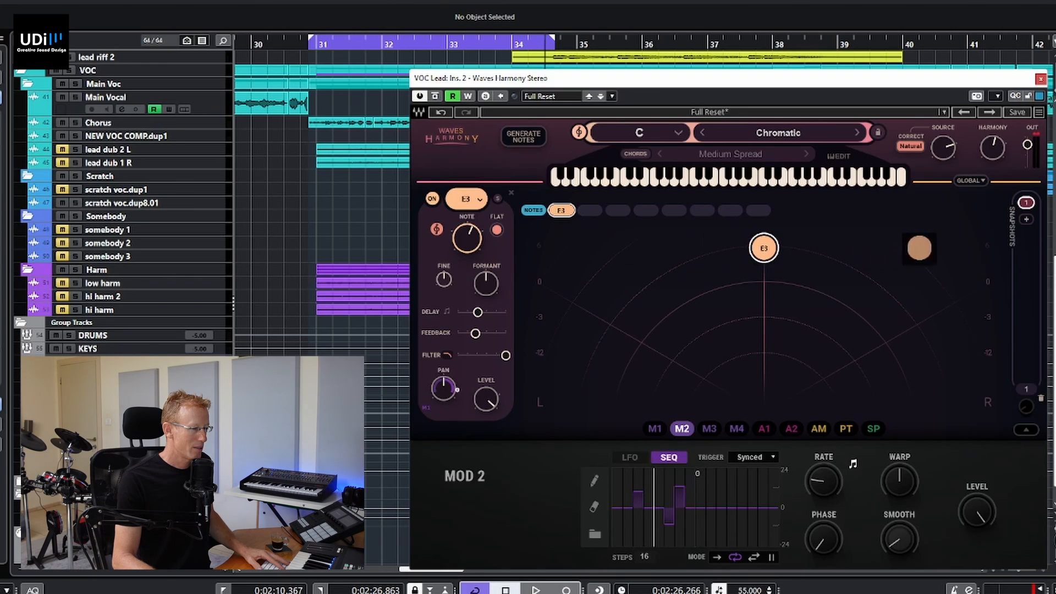
left_click(711, 495)
left_click(732, 519)
left_click(752, 491)
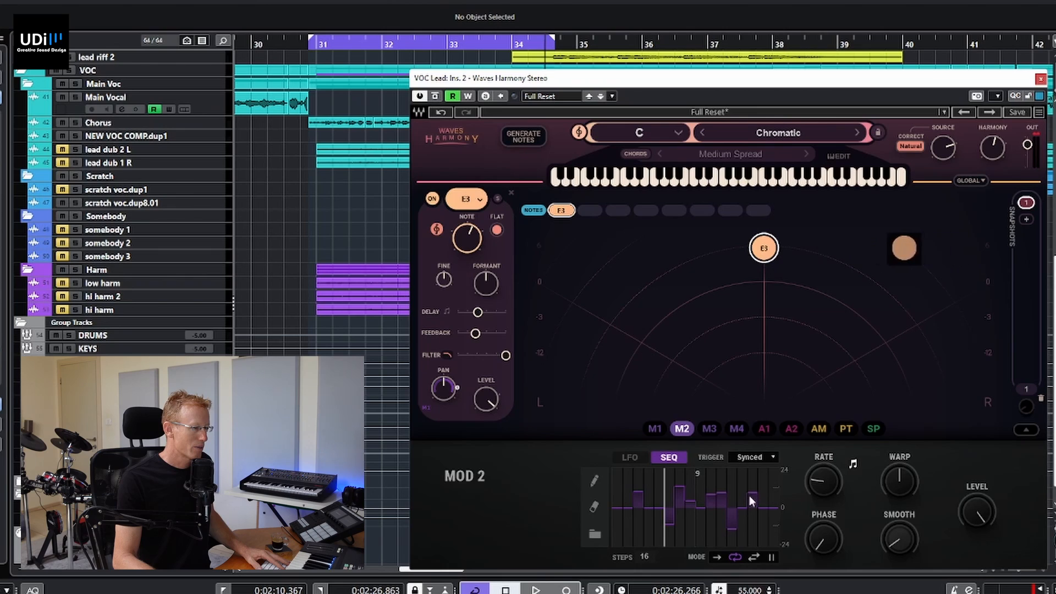
- Assign the MOD 2 sequencer to the harmony's note and raise its rate beyond 1/4T during playback
left_click_drag(681, 429, 465, 240)
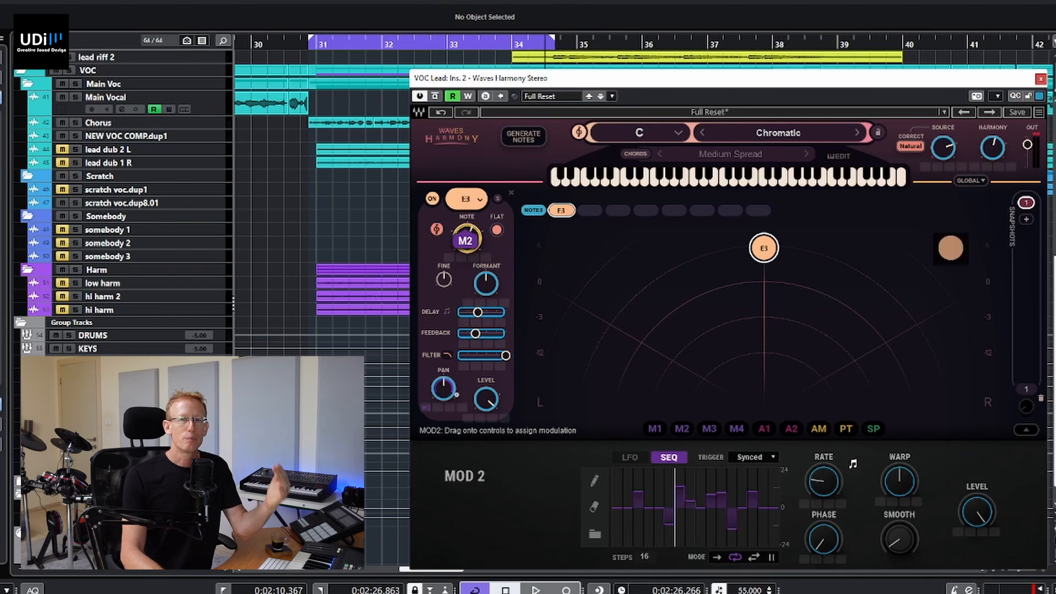
left_click_drag(465, 241, 468, 237)
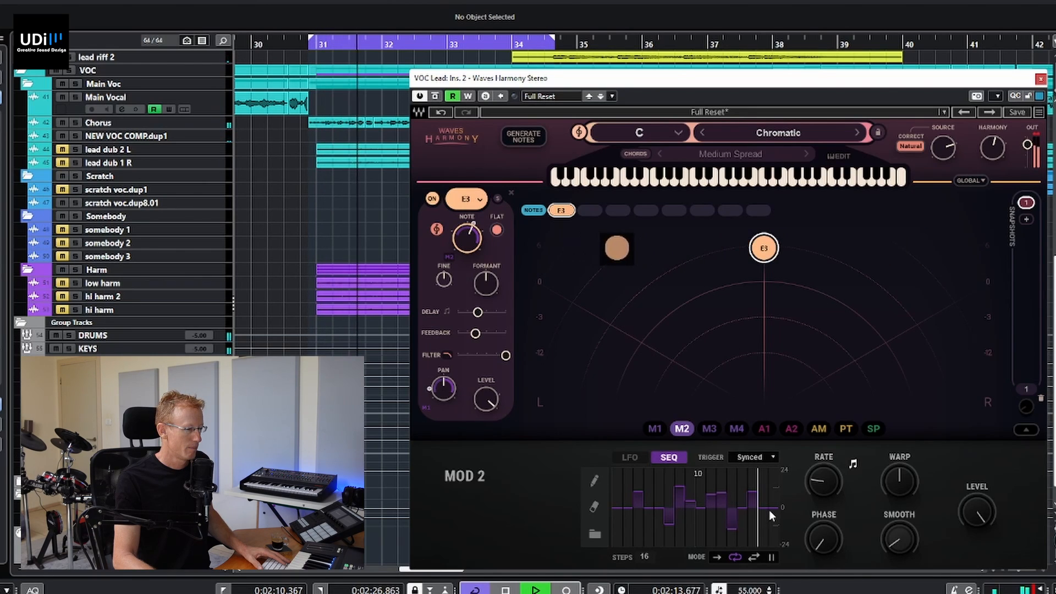
left_click_drag(827, 494, 823, 481)
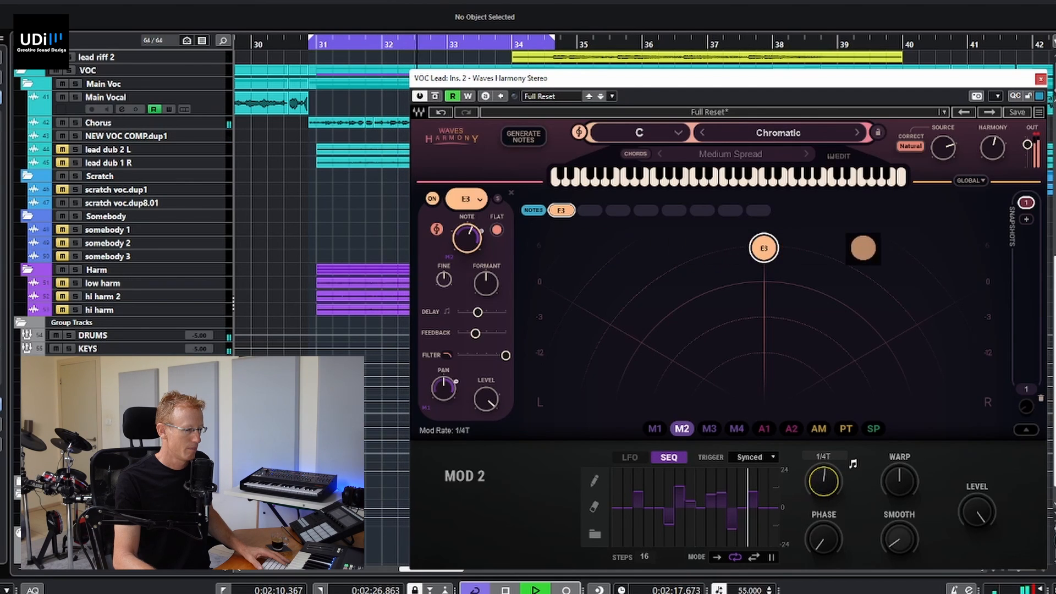
left_click_drag(818, 493, 819, 484)
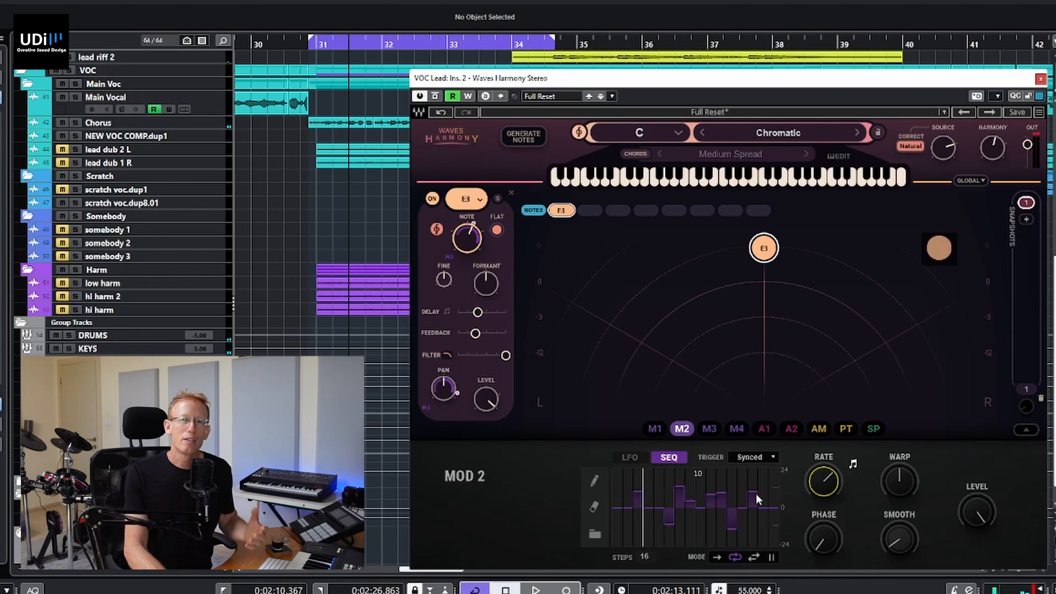
- Assign the ADSR 1 envelope to the harmony's formant and raise the modulation depth
left_click(762, 433)
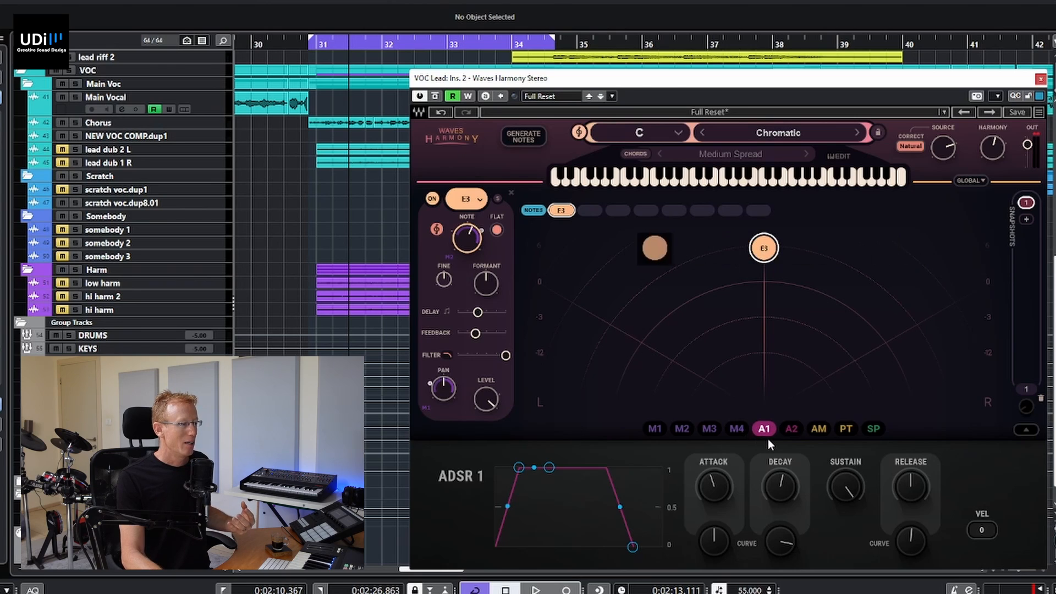
left_click_drag(764, 429, 479, 312)
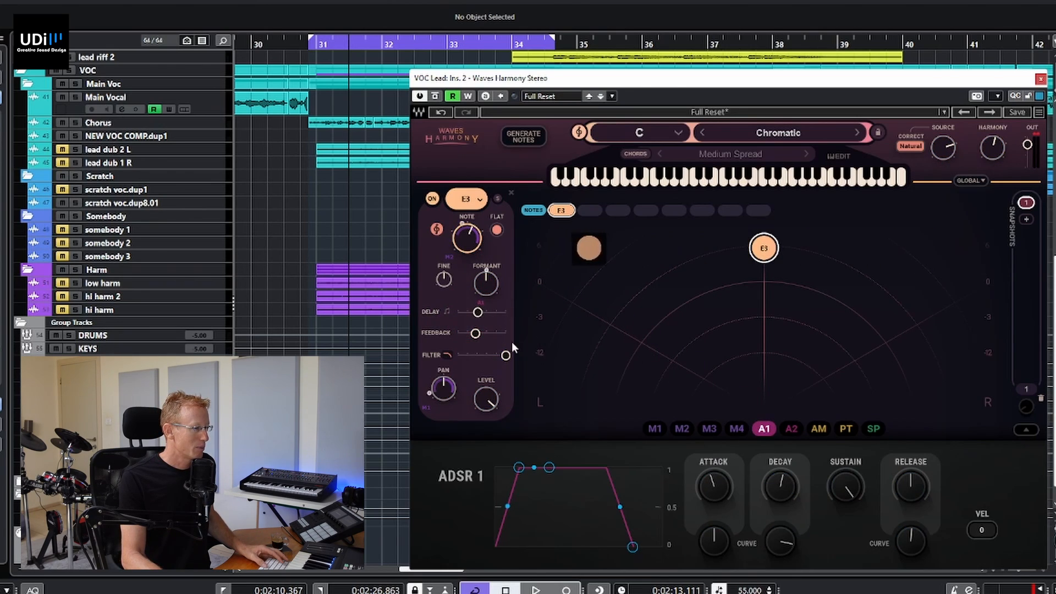
left_click_drag(484, 287, 482, 279)
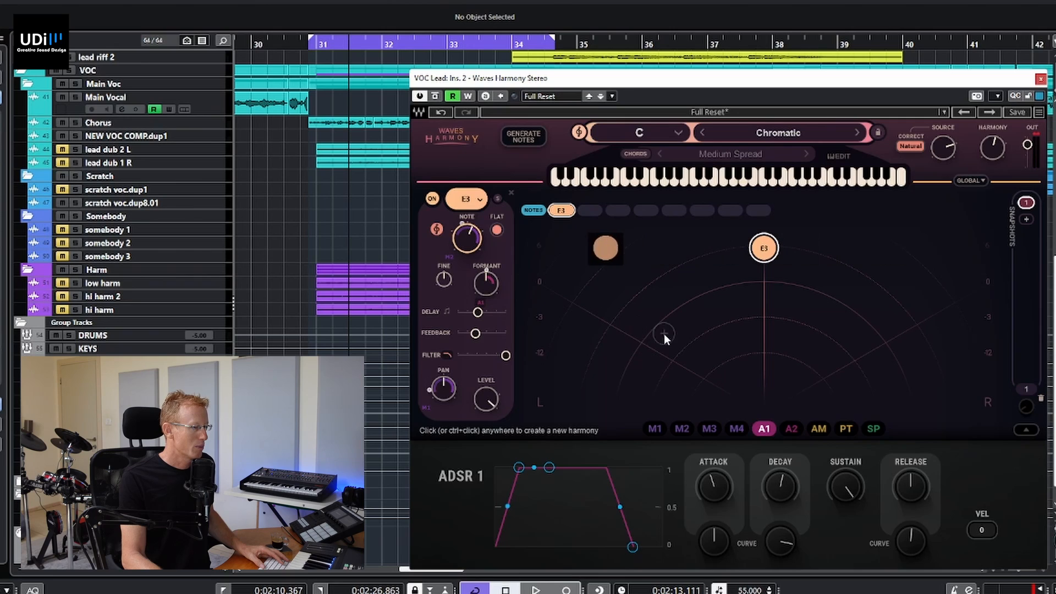
- Examine the Amplitude, Pitch and Spreader modulation sources and their settings
left_click(818, 429)
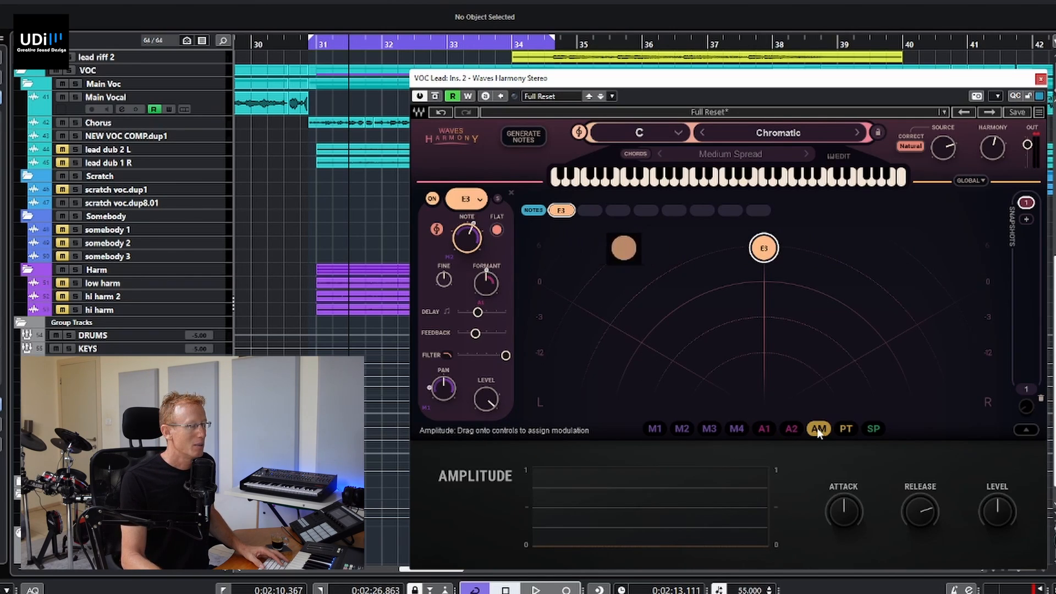
left_click(845, 430)
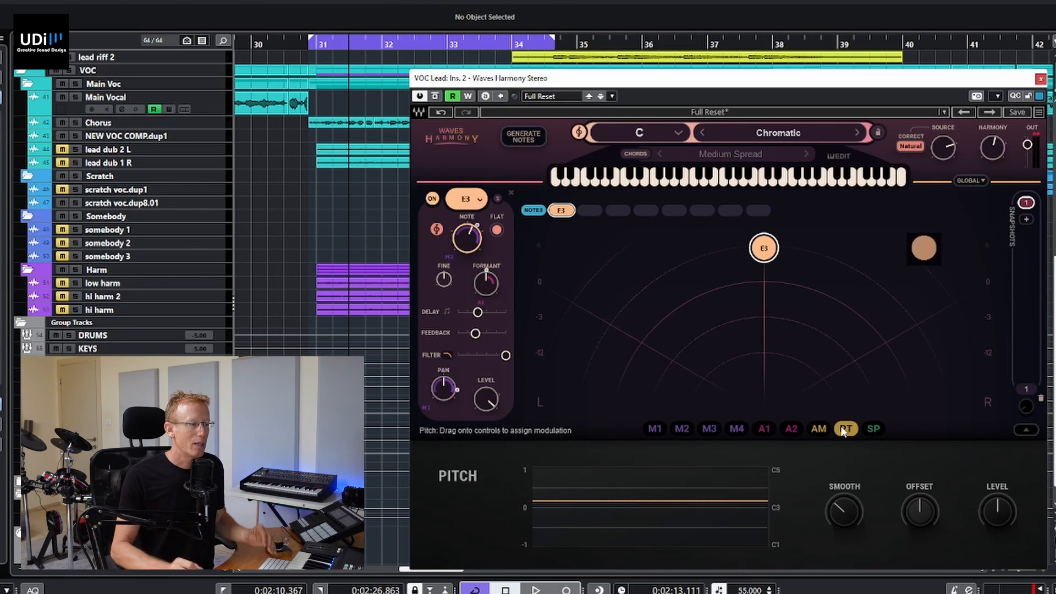
left_click(873, 429)
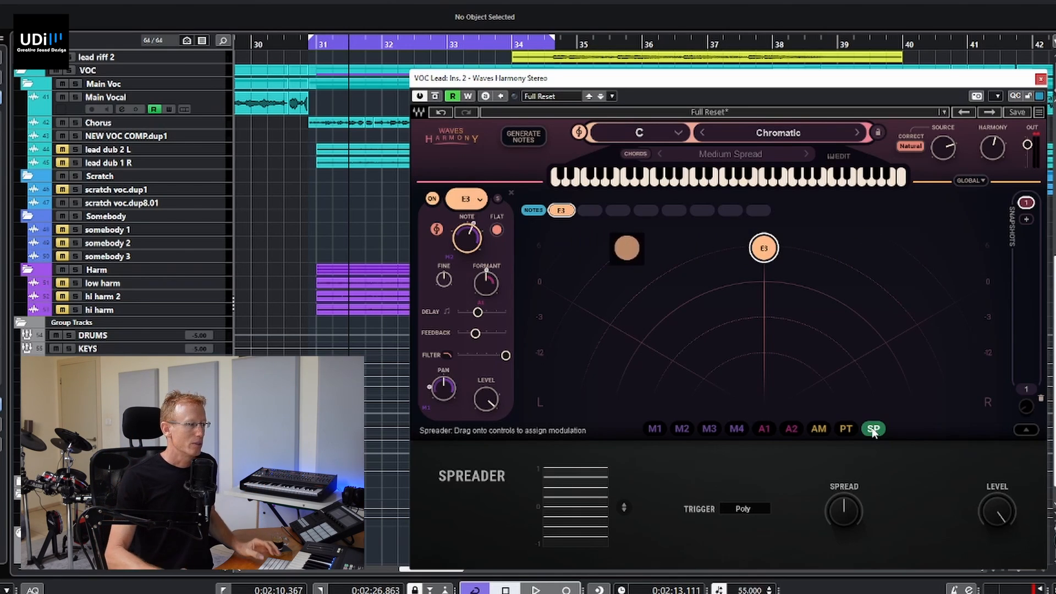
- Assign the Spreader to the harmony's level and change its distribution mode while the section plays
left_click_drag(873, 430, 486, 399)
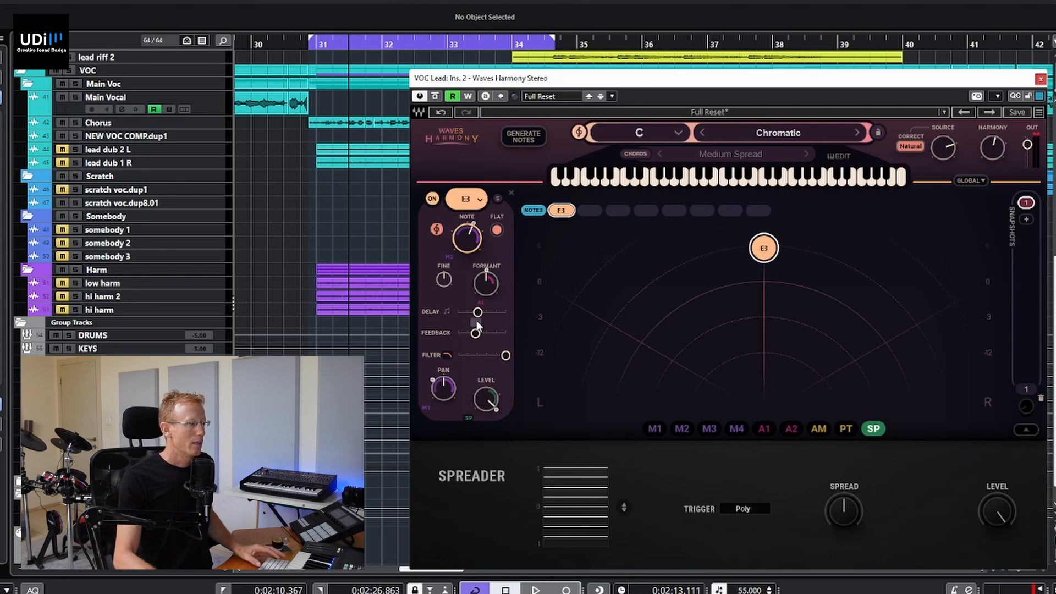
key("space")
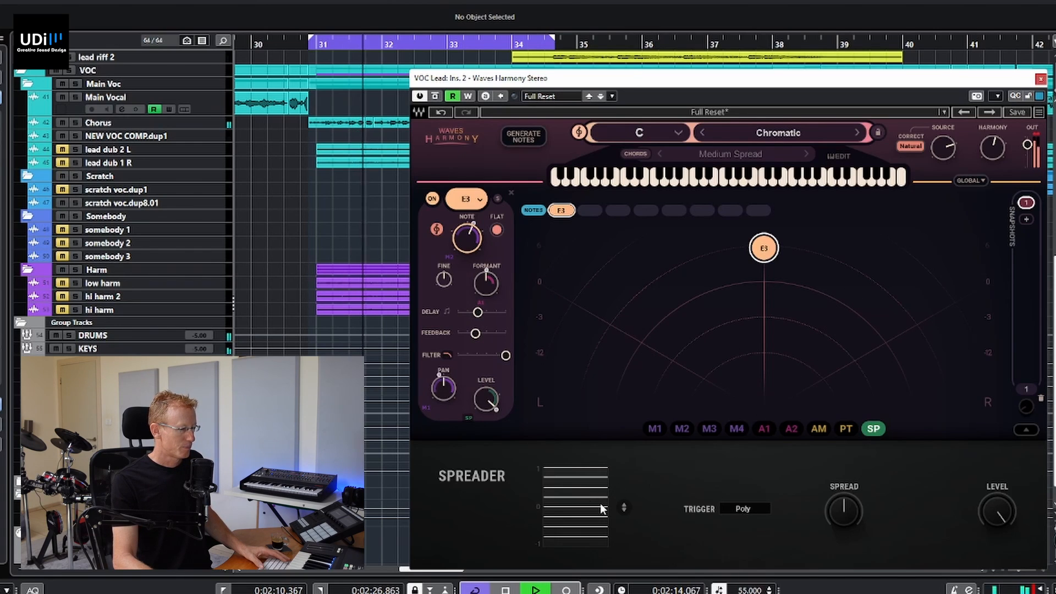
left_click(624, 507)
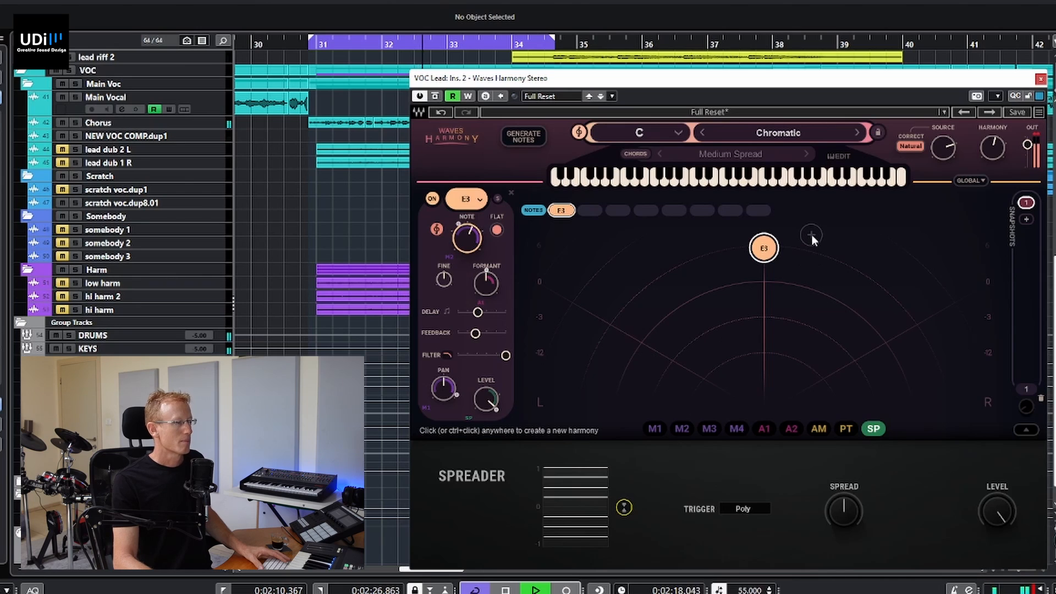
key("space")
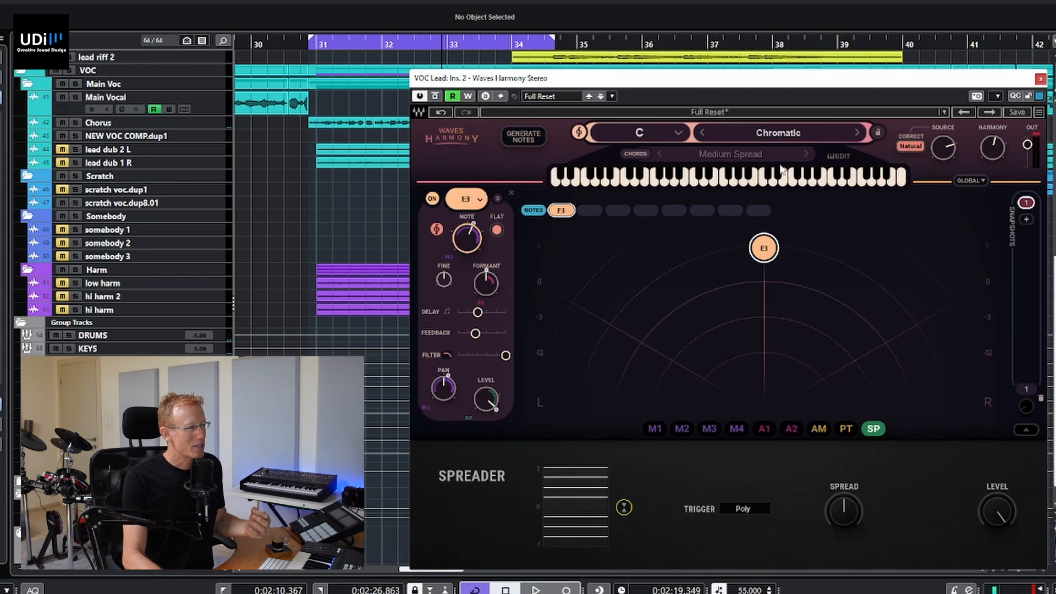
- Load the Auto Harmony preset Bliss and audition the following presets Even Flow, Indie Air, Lush Support and Majestic Pumps
left_click(725, 113)
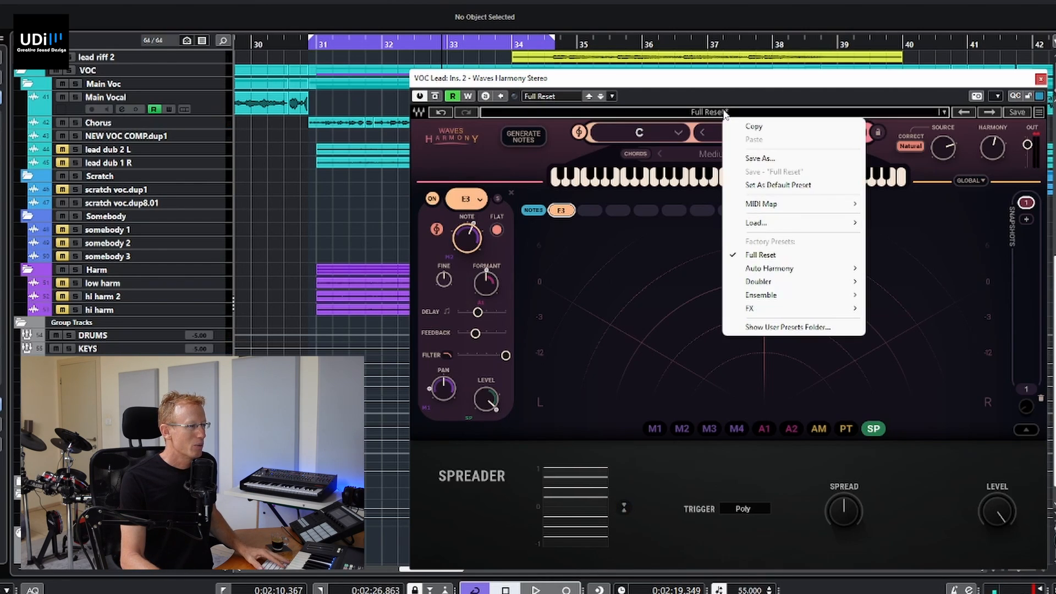
mouse_move(794, 269)
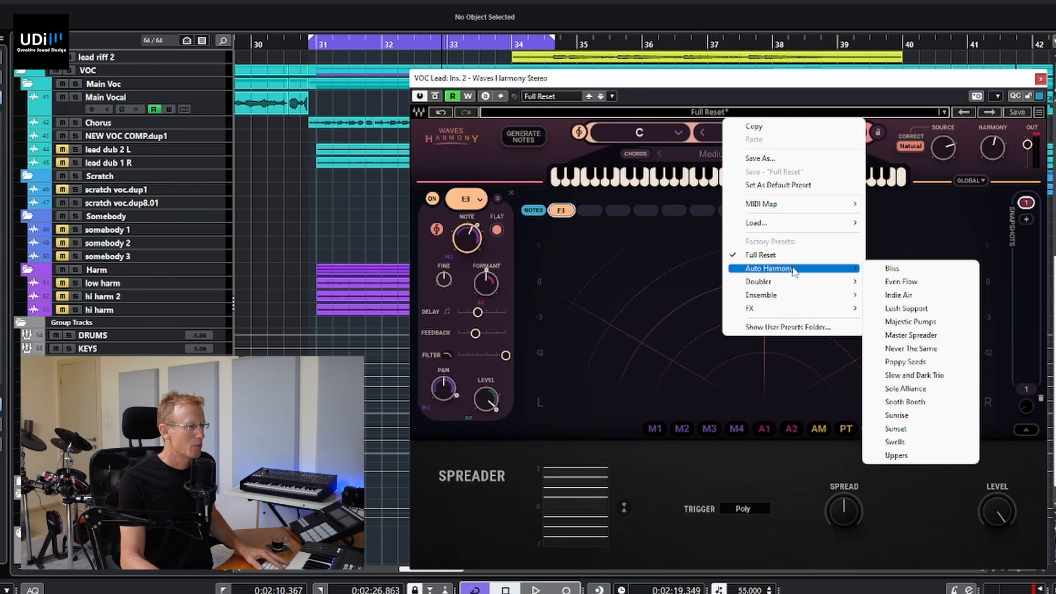
left_click(892, 268)
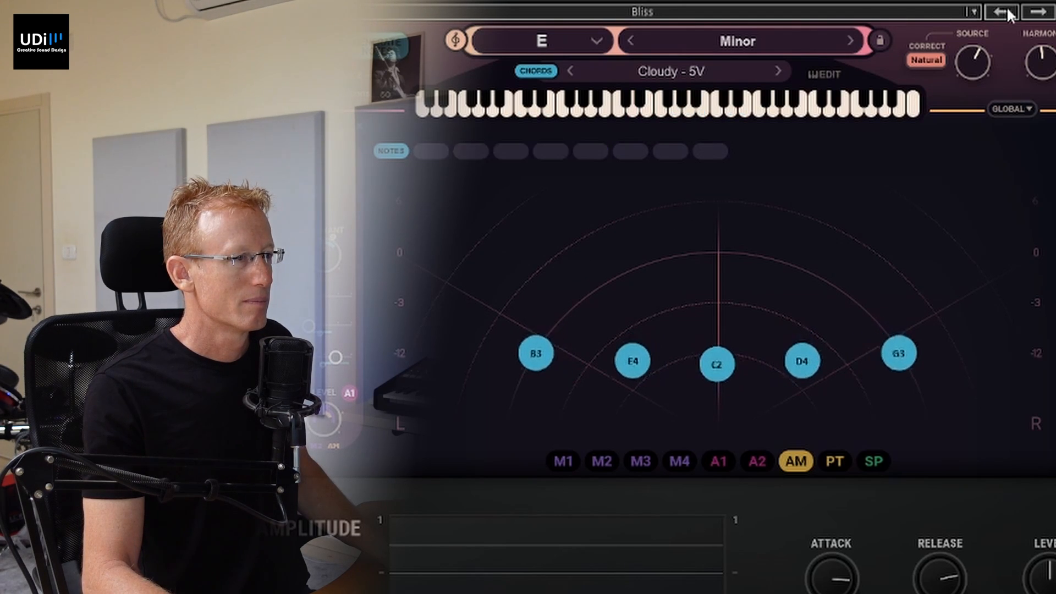
left_click(1032, 13)
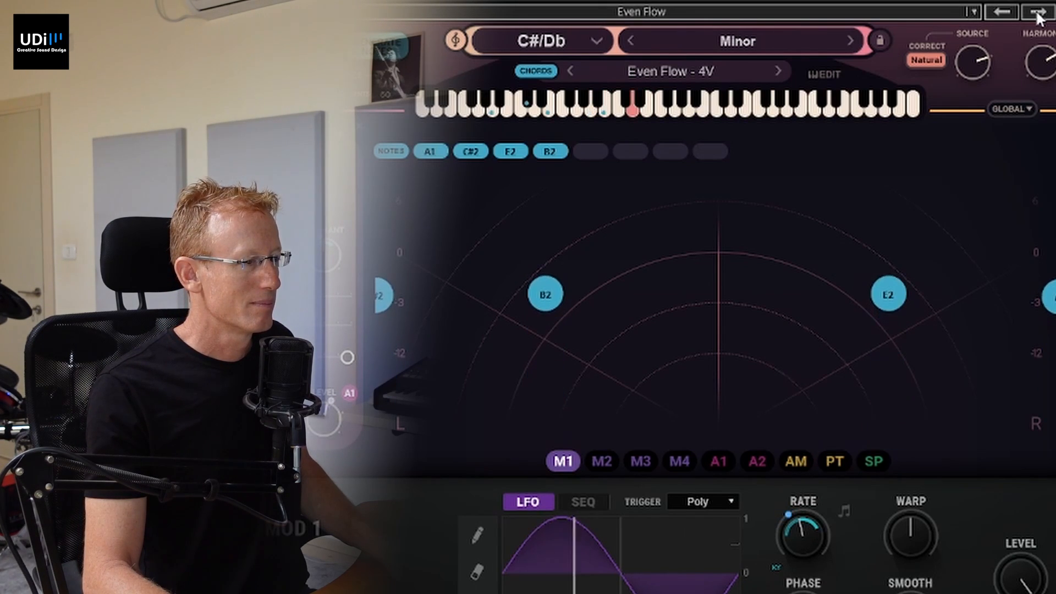
left_click(1037, 14)
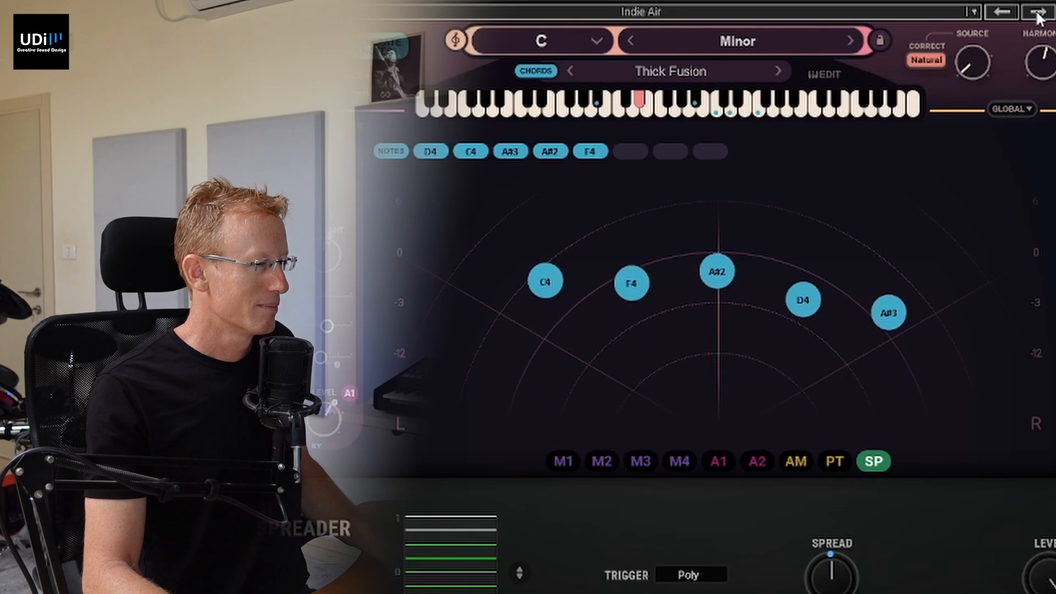
left_click(1037, 15)
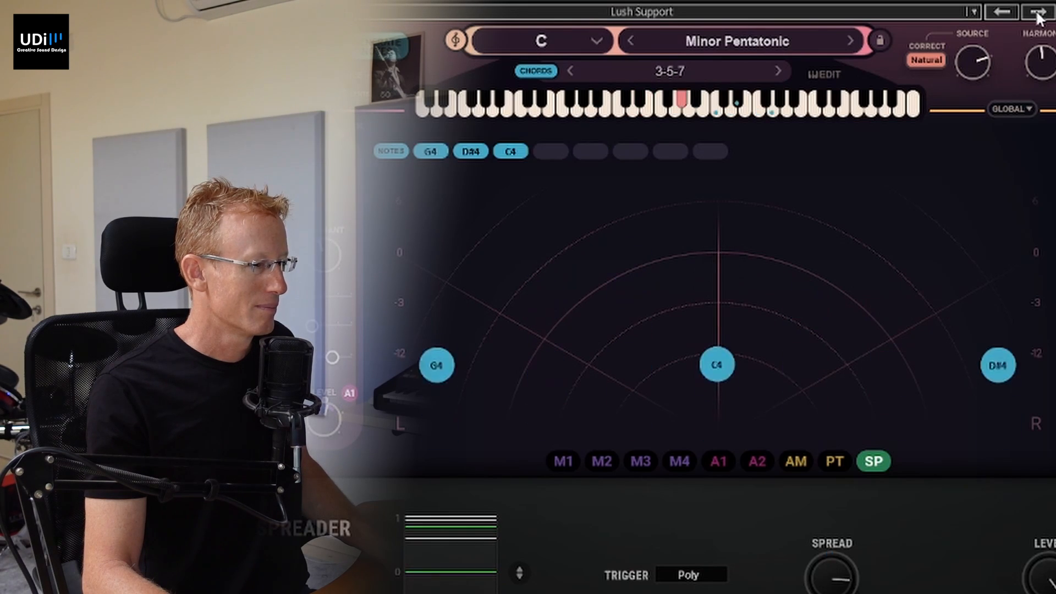
left_click(1038, 16)
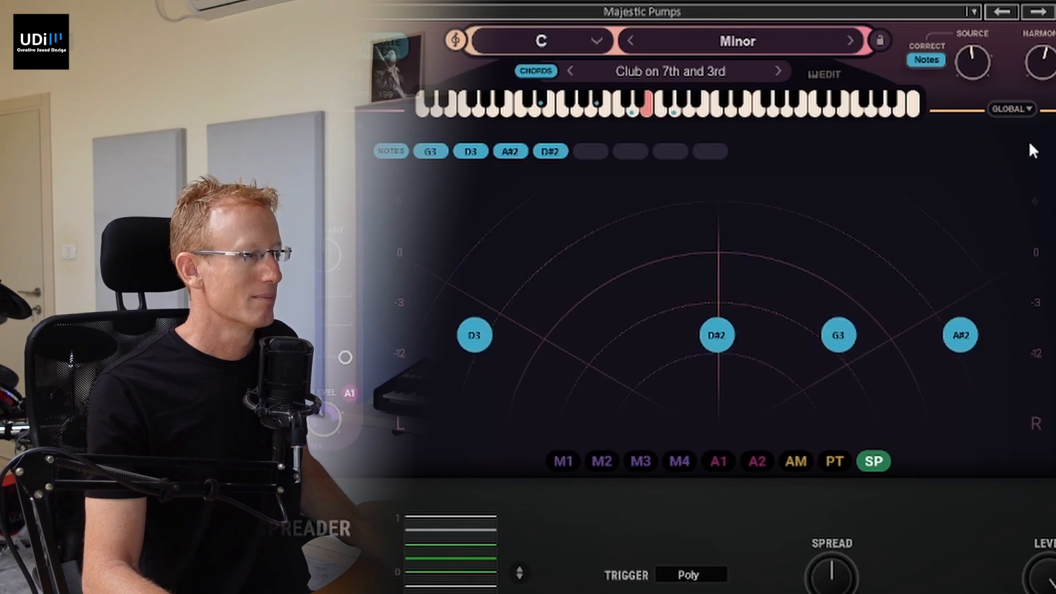
- Load the Doubler preset 6V Spread and audition Avoid The Crowd, Bubbler, Cut the Middle Man, Dynamic Dups and Easy to Love
left_click(711, 12)
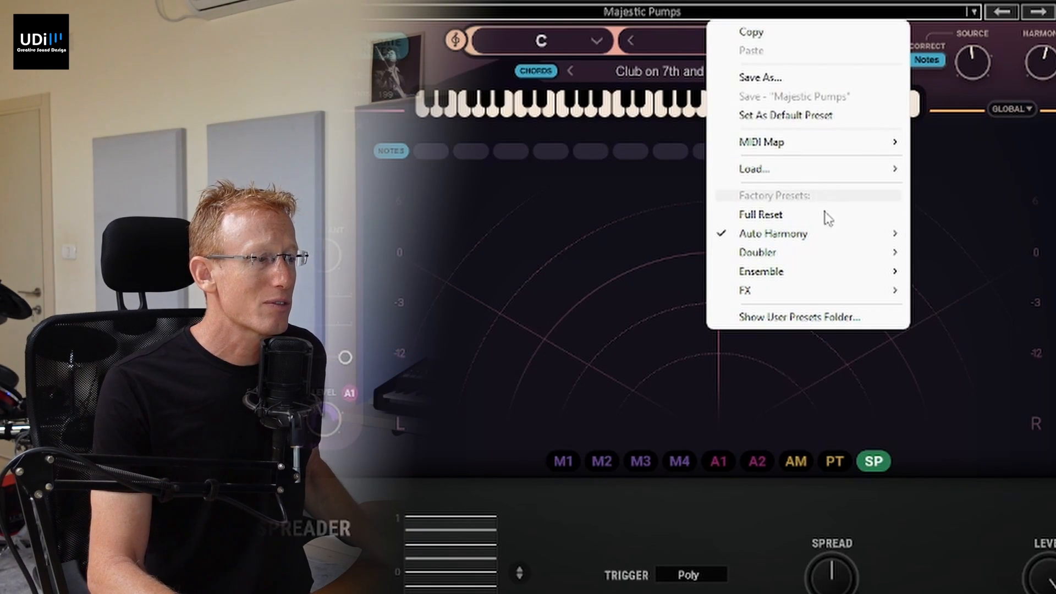
mouse_move(827, 256)
left_click(961, 254)
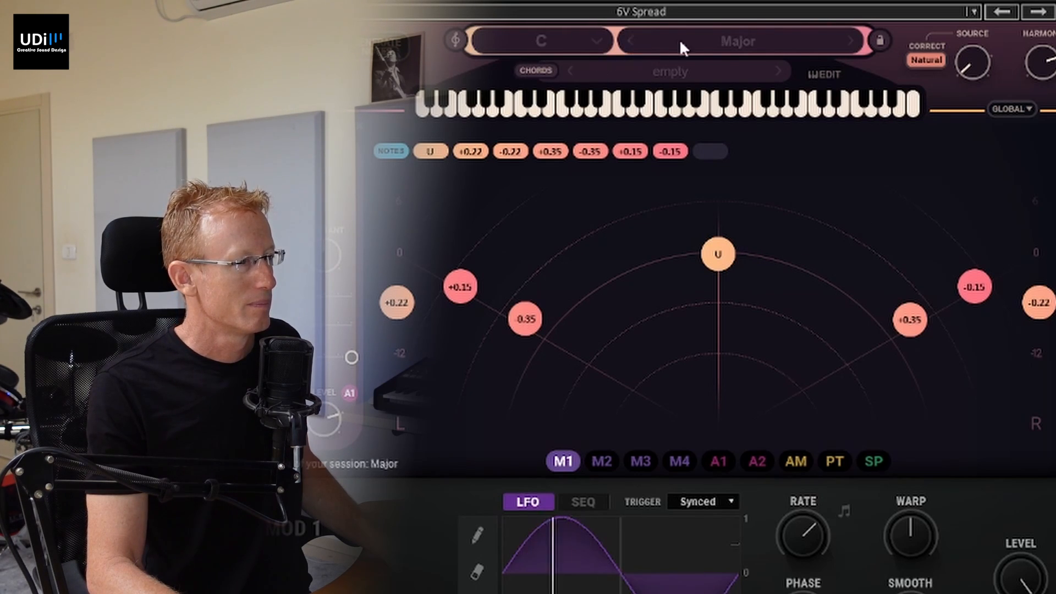
left_click(1045, 11)
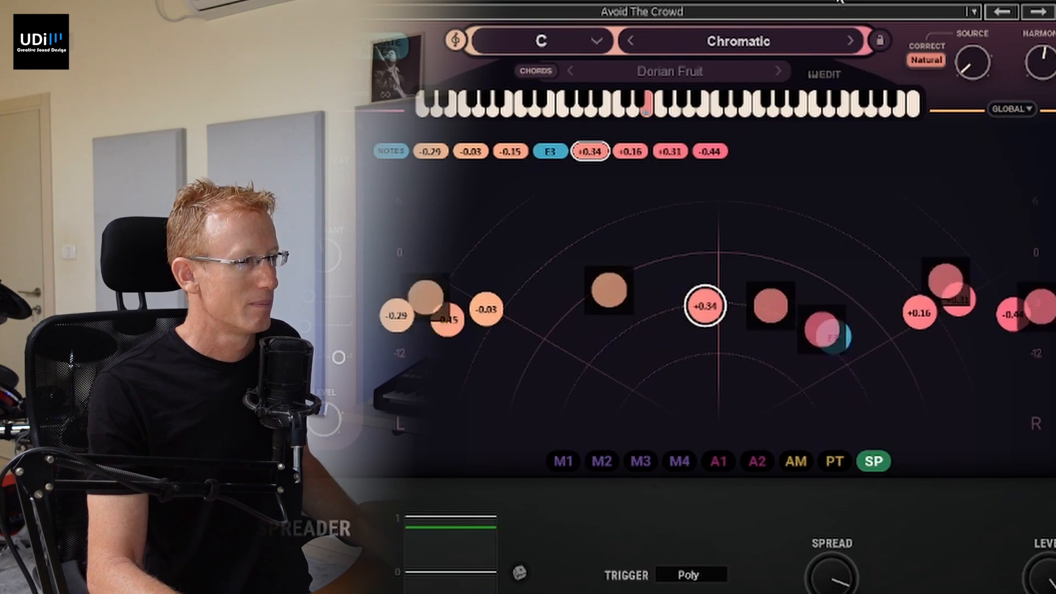
left_click(1032, 13)
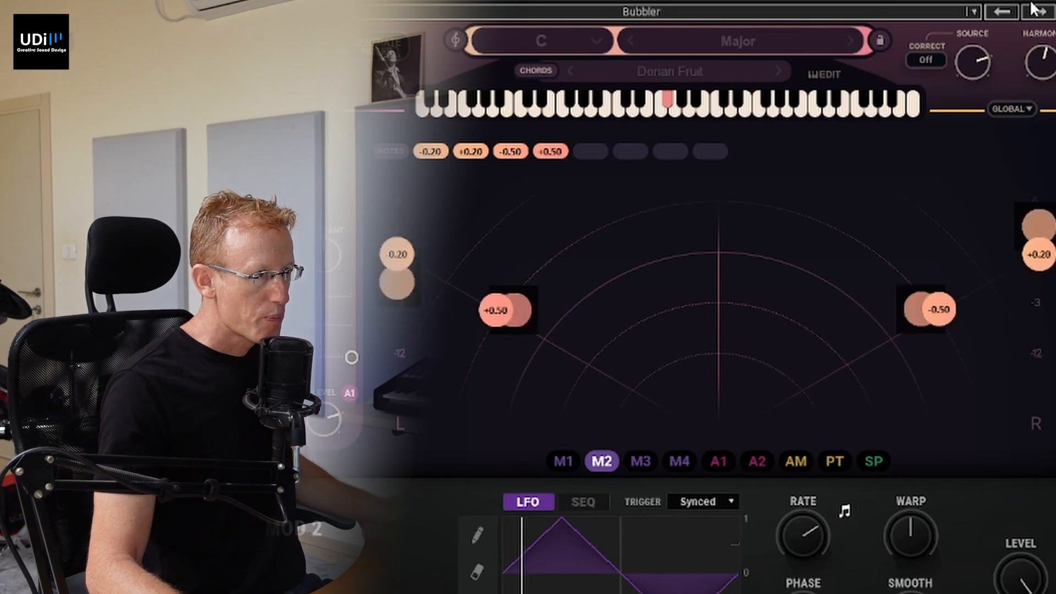
left_click(1034, 10)
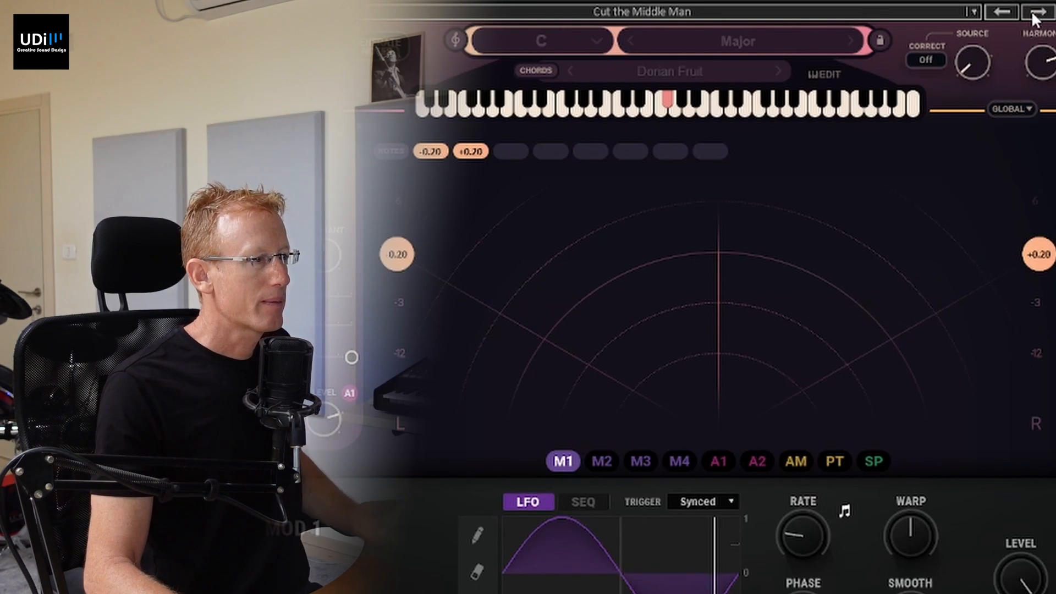
left_click(1030, 9)
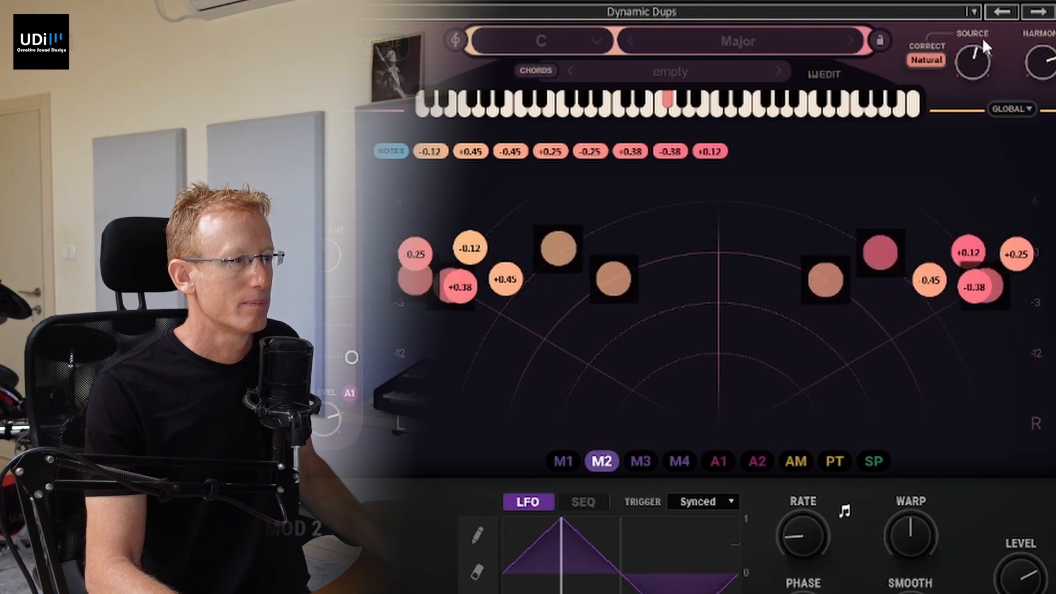
left_click(1036, 12)
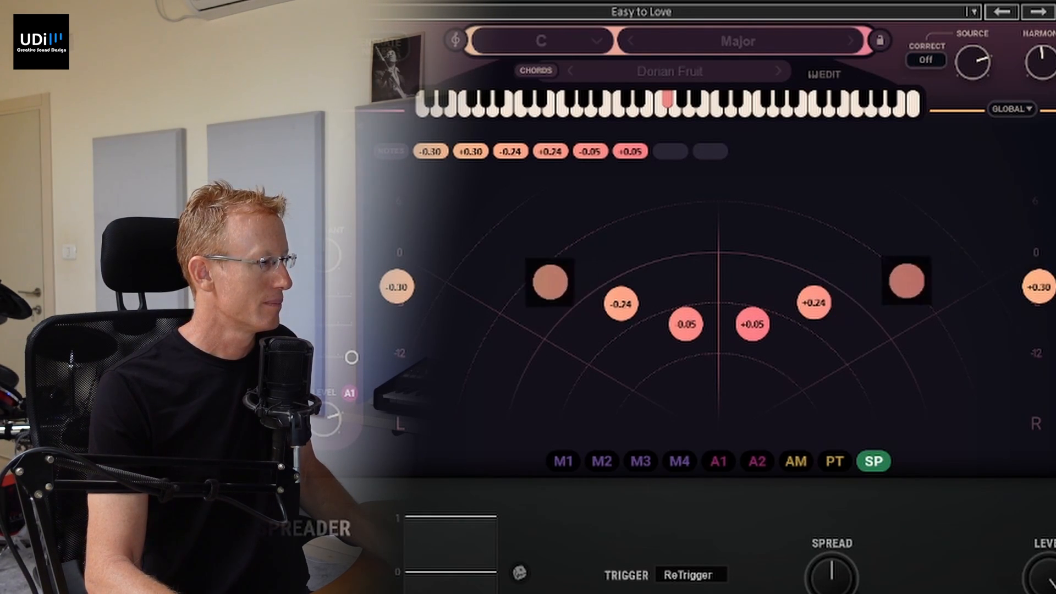
- Load the Ensemble preset Benchrest and advance to the Defront preset
left_click(850, 15)
mouse_move(944, 280)
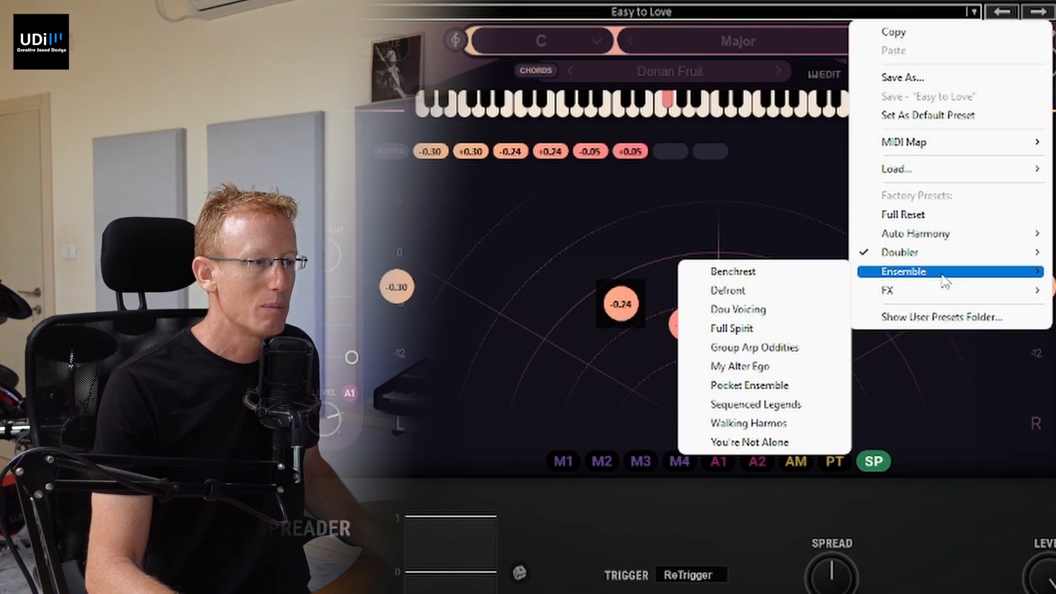
left_click(815, 271)
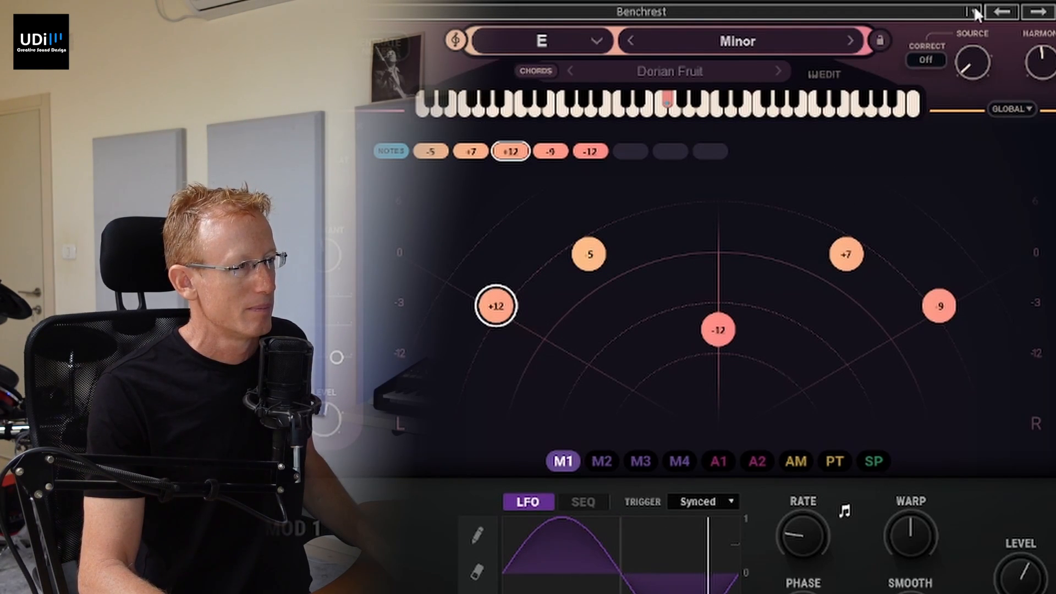
left_click(1026, 10)
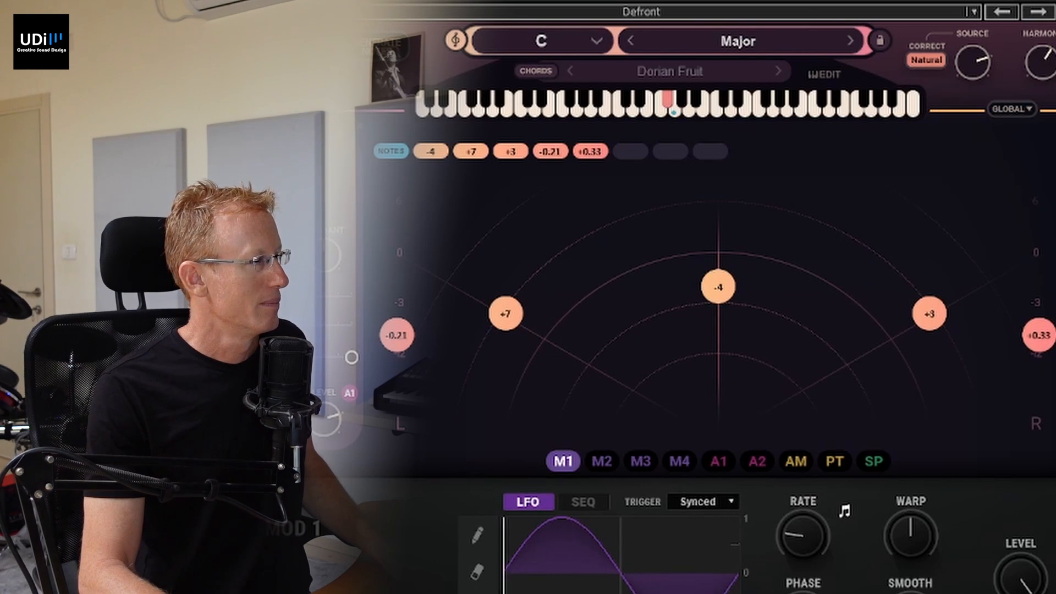
- Audition the following Ensemble presets Dou Voicing, Full Spirit, Group Arp Oddities and My Alter Ego
left_click(1027, 12)
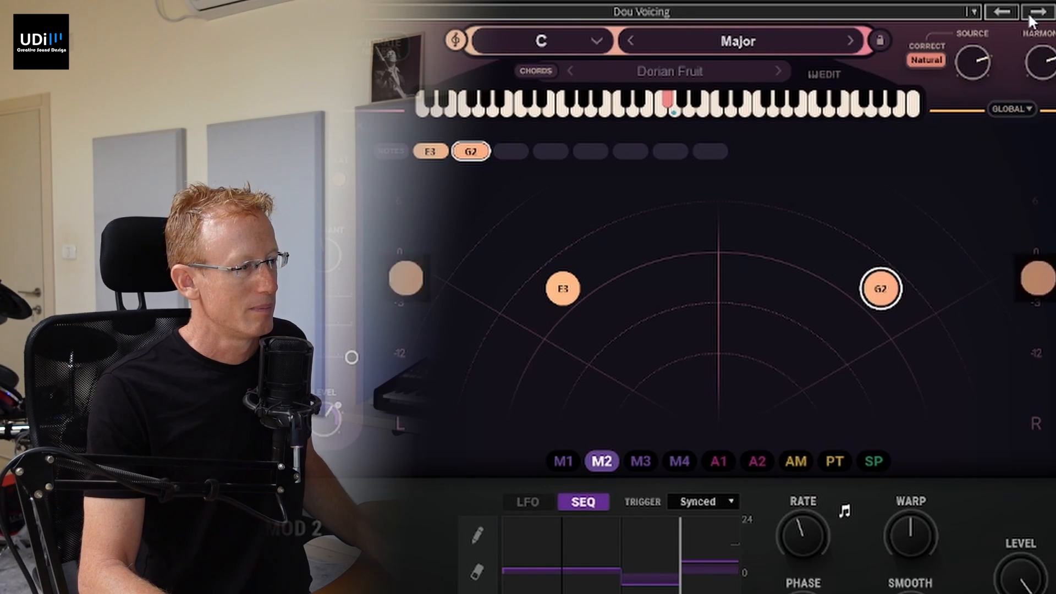
left_click(1028, 12)
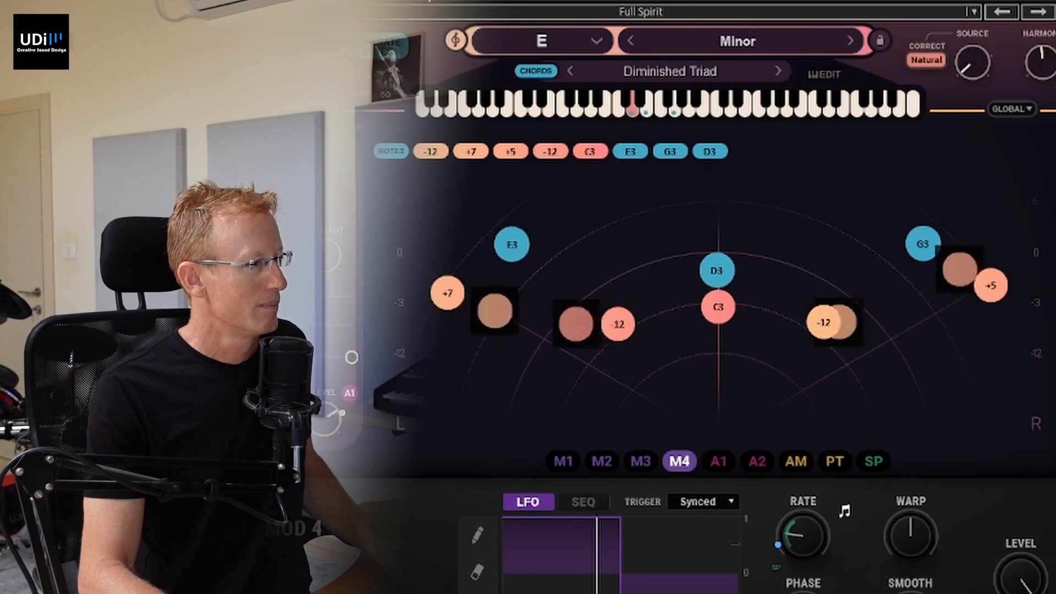
left_click(1046, 14)
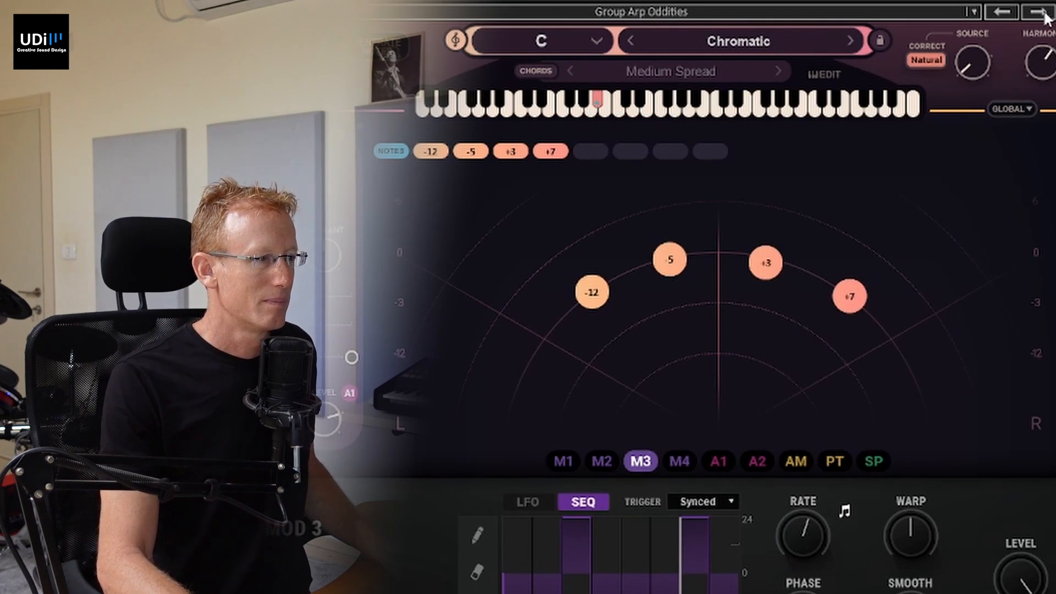
left_click(1043, 14)
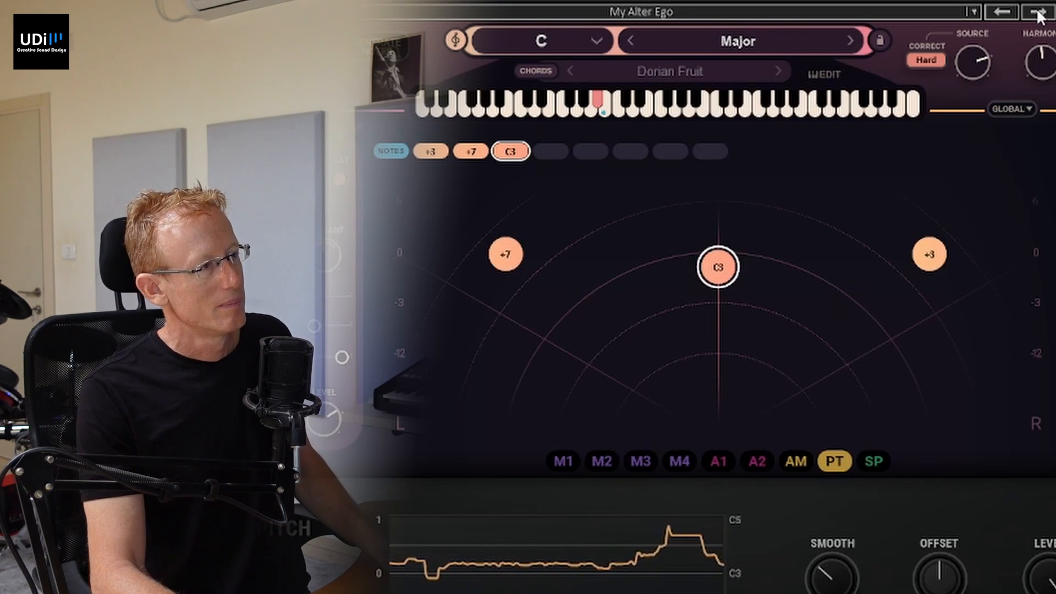
- Load the FX preset 3 Slaps Delay and audition Deep-lay, Delay Throwers, IDK W I M, Mark of Cain and Nephew B-Day
left_click(684, 10)
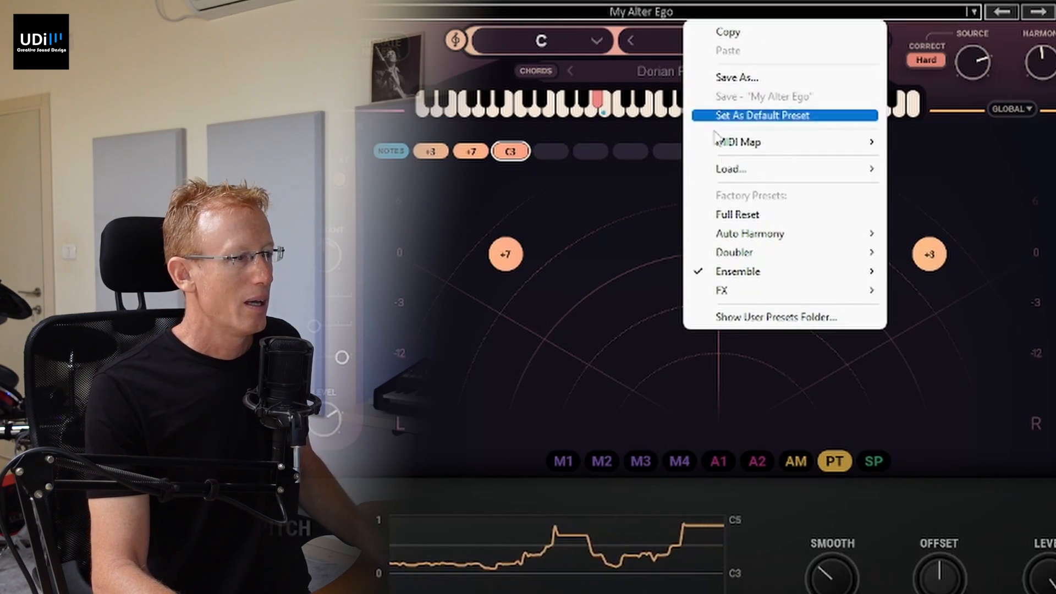
mouse_move(792, 290)
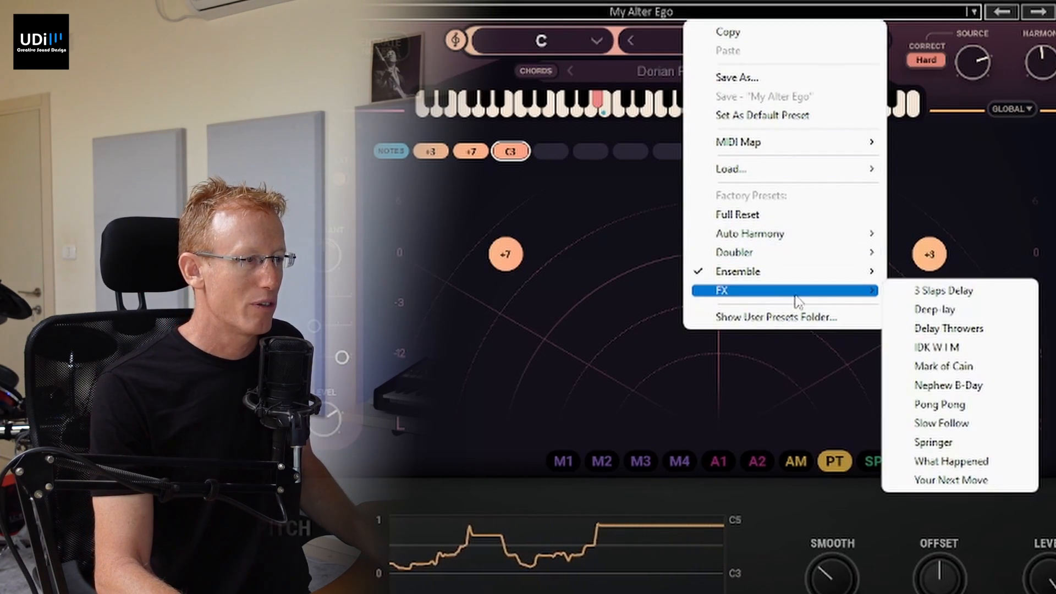
left_click(947, 292)
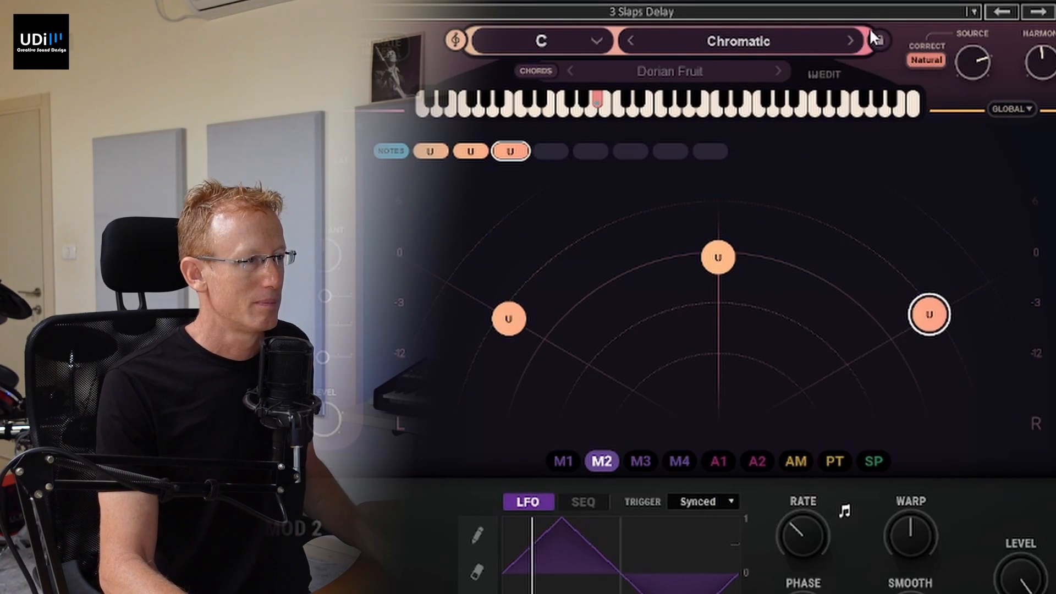
left_click(1032, 17)
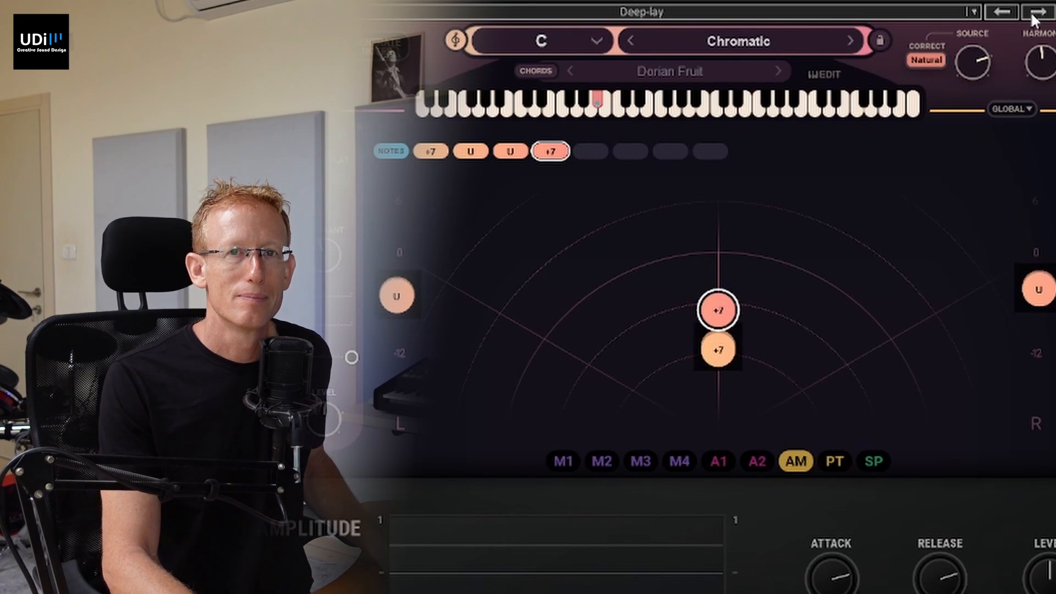
left_click(1031, 11)
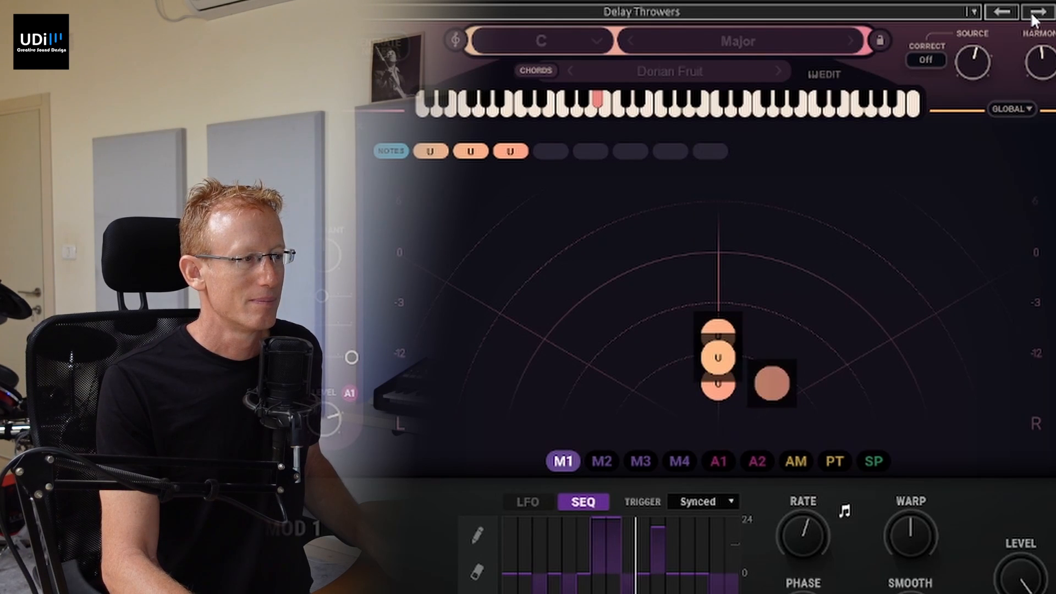
left_click(1031, 11)
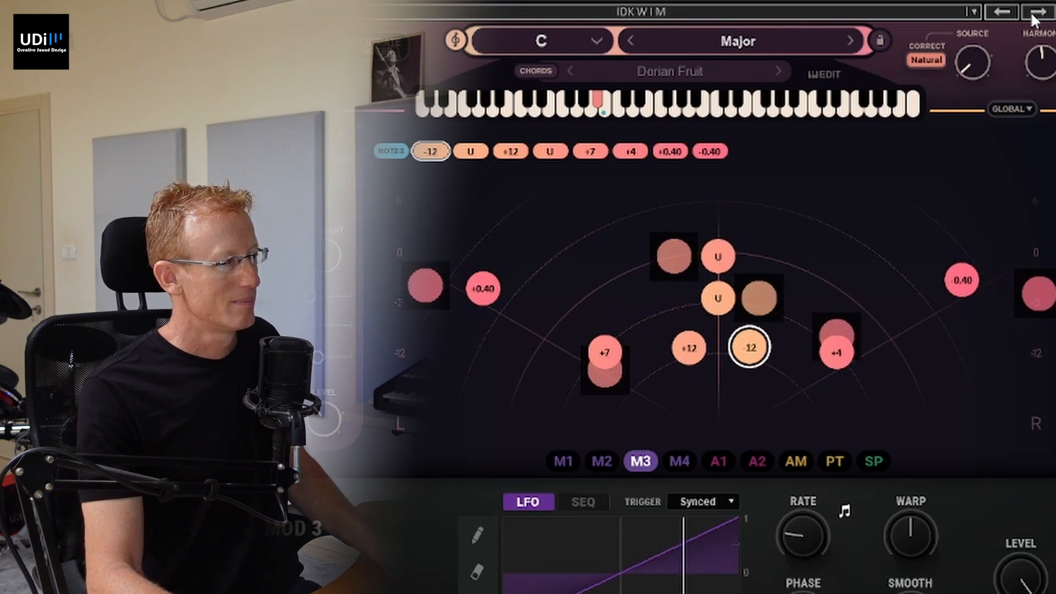
left_click(1031, 16)
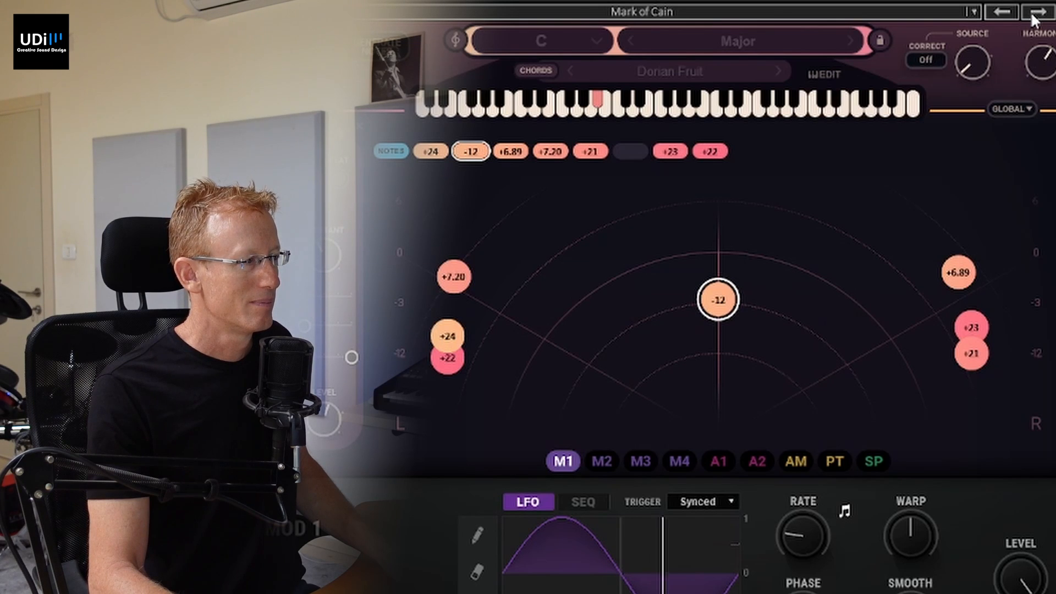
left_click(1031, 11)
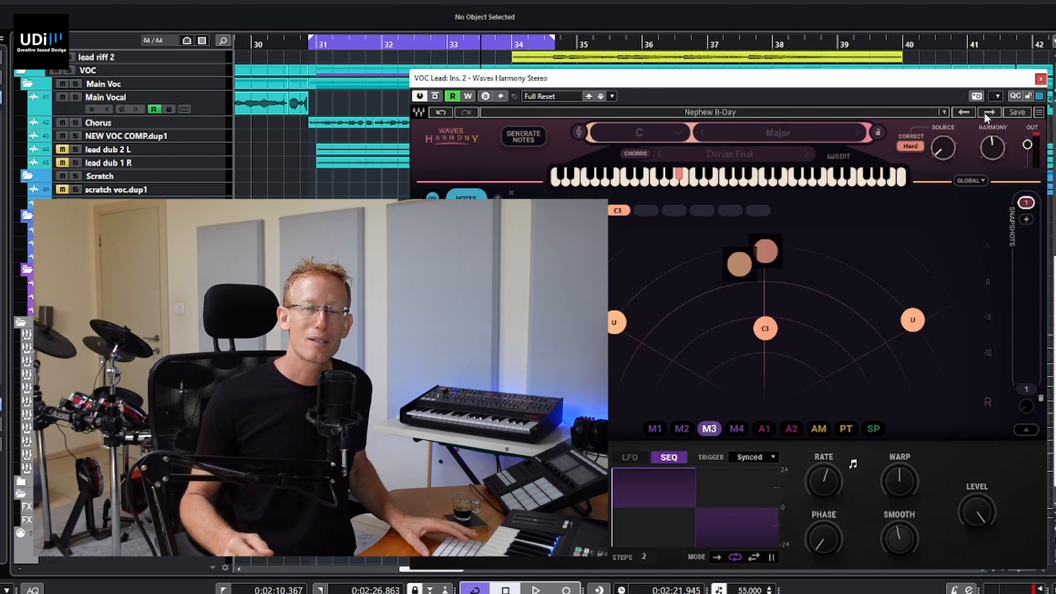
- Start playback and audition the FX presets Pong Pong, Slow Follow, Springer, What Happened and Your Next Move, ending on Full Reset
key("space")
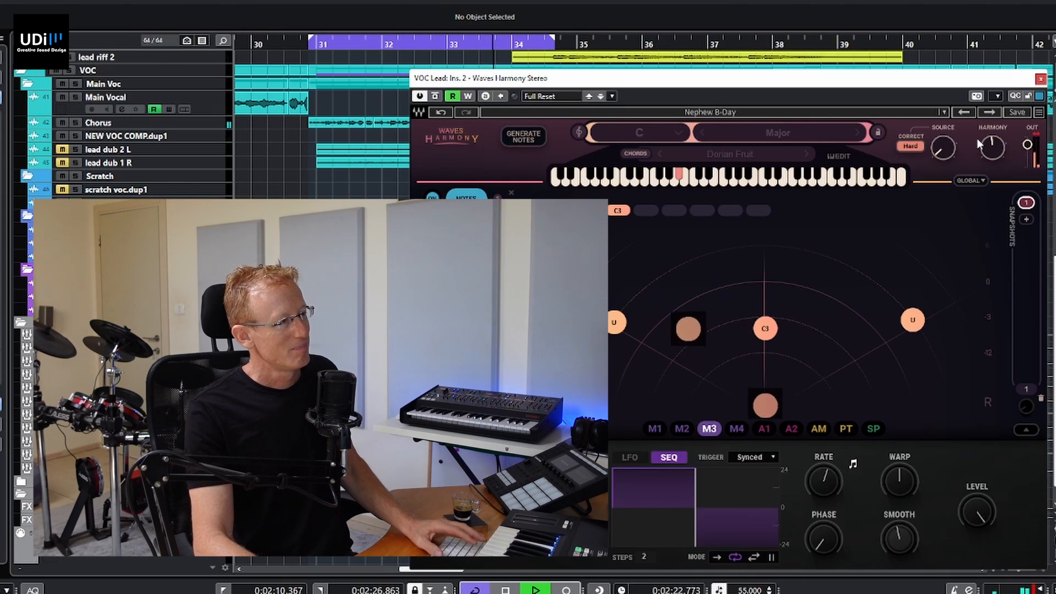
left_click(987, 112)
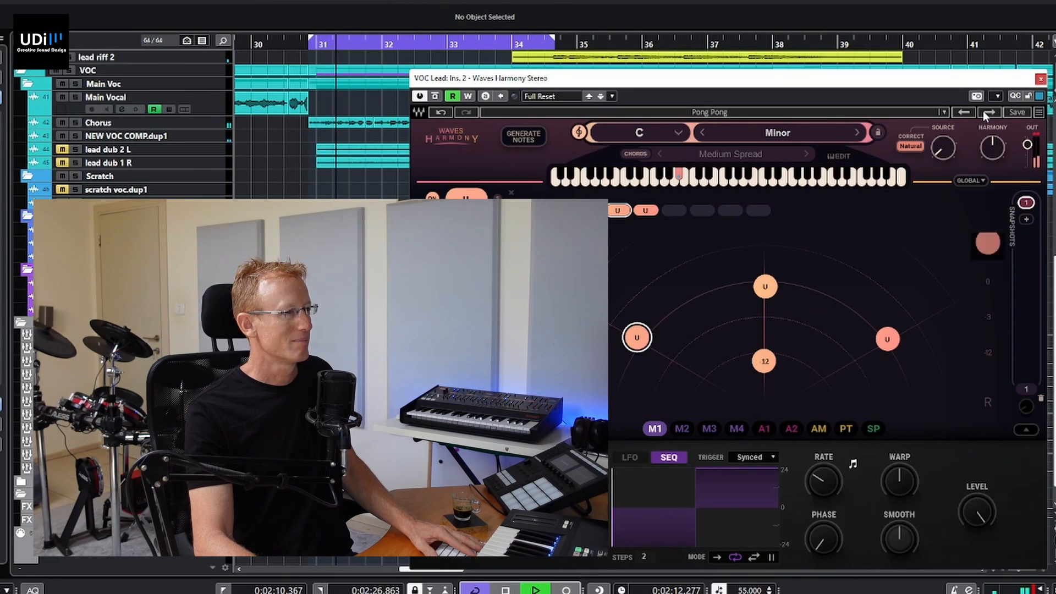
left_click(983, 111)
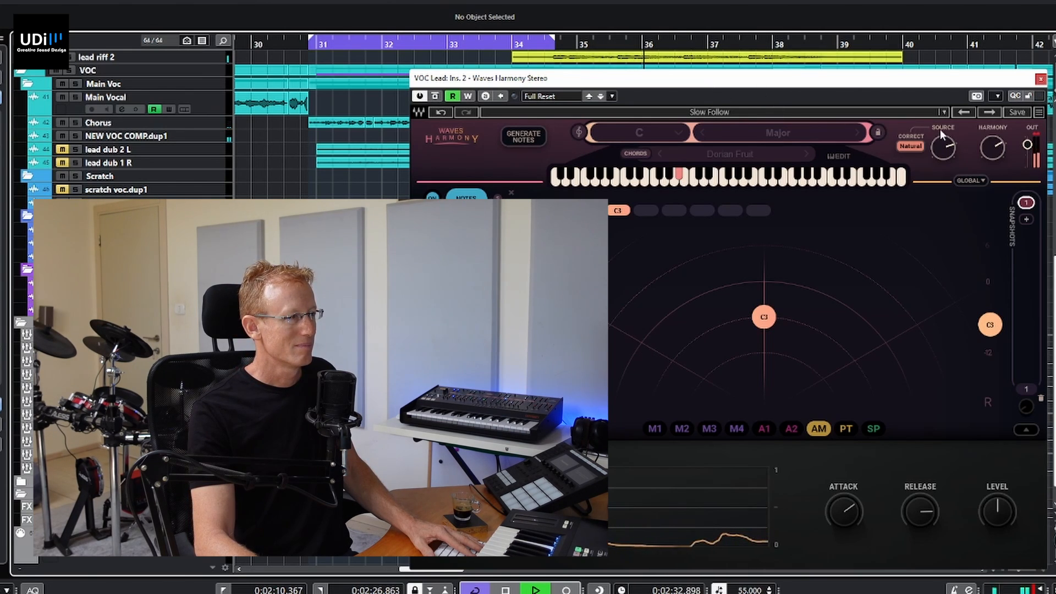
left_click(985, 110)
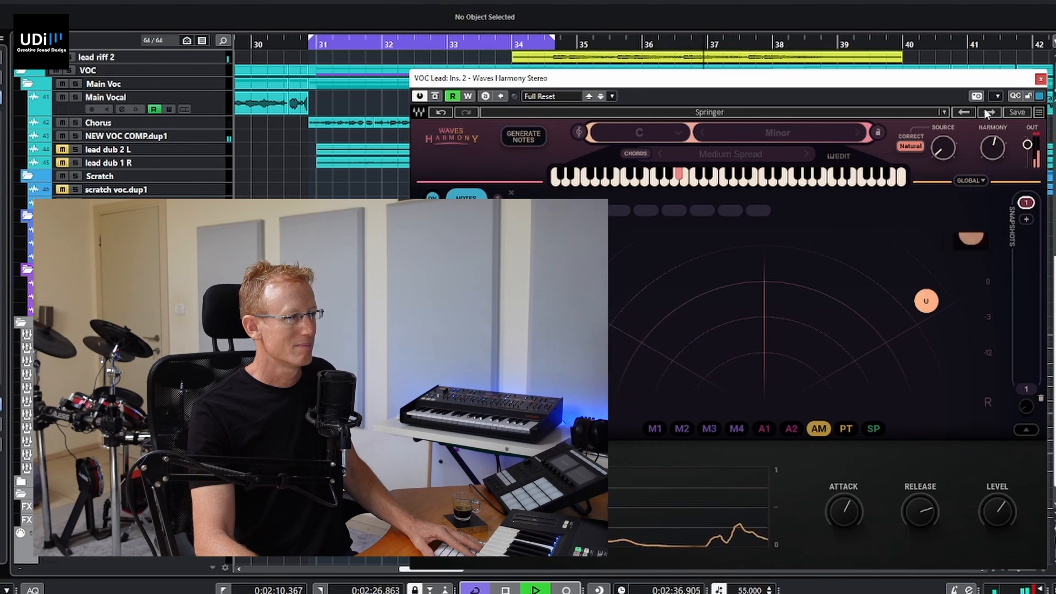
left_click(984, 110)
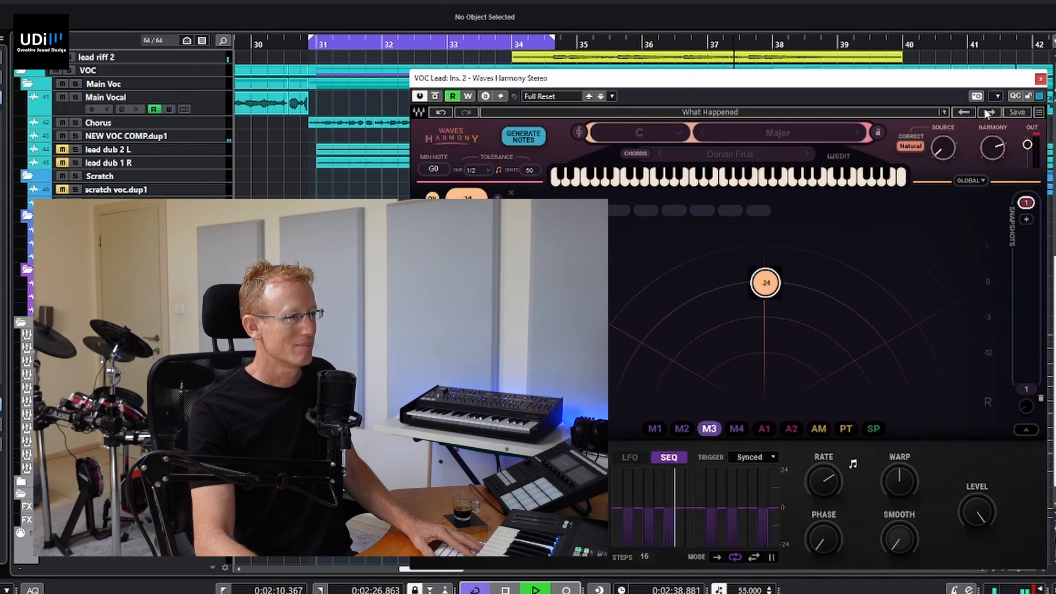
left_click(984, 110)
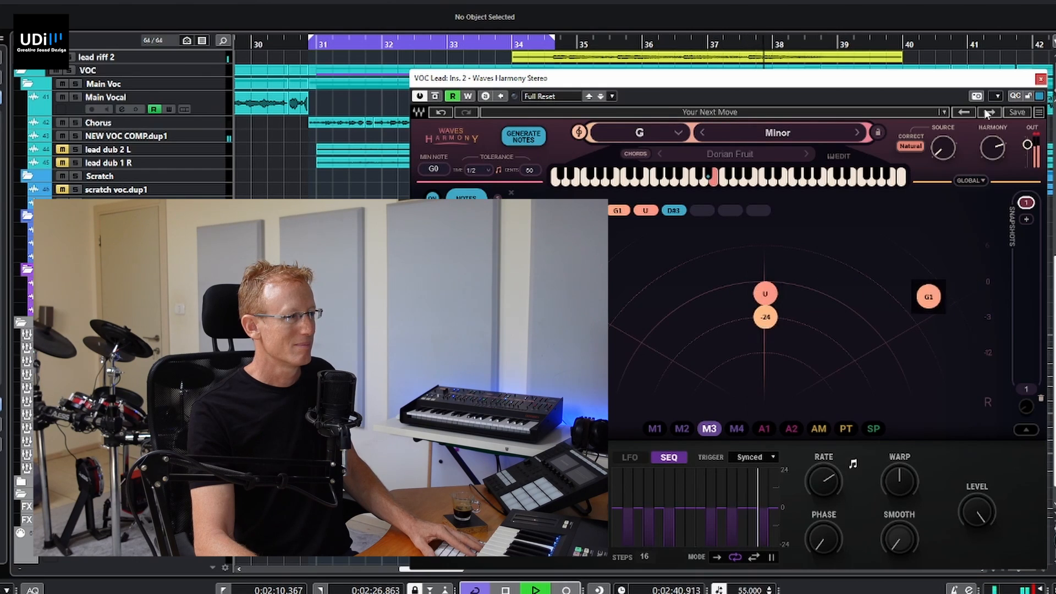
left_click(984, 110)
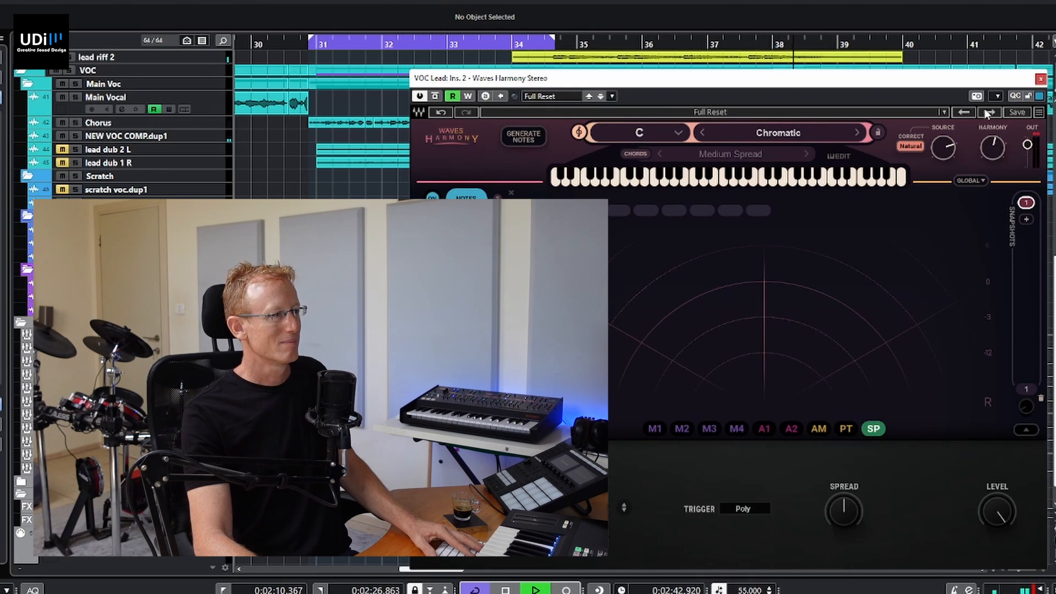